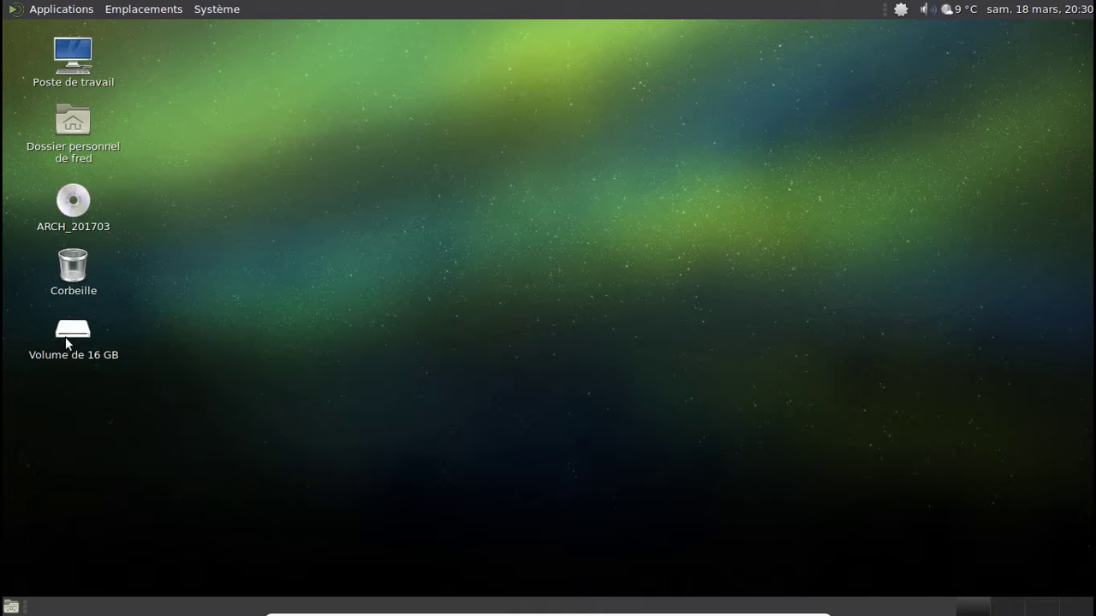
- Open the 16 GB volume to check its contents, then close its Caja window
left_click(66, 343)
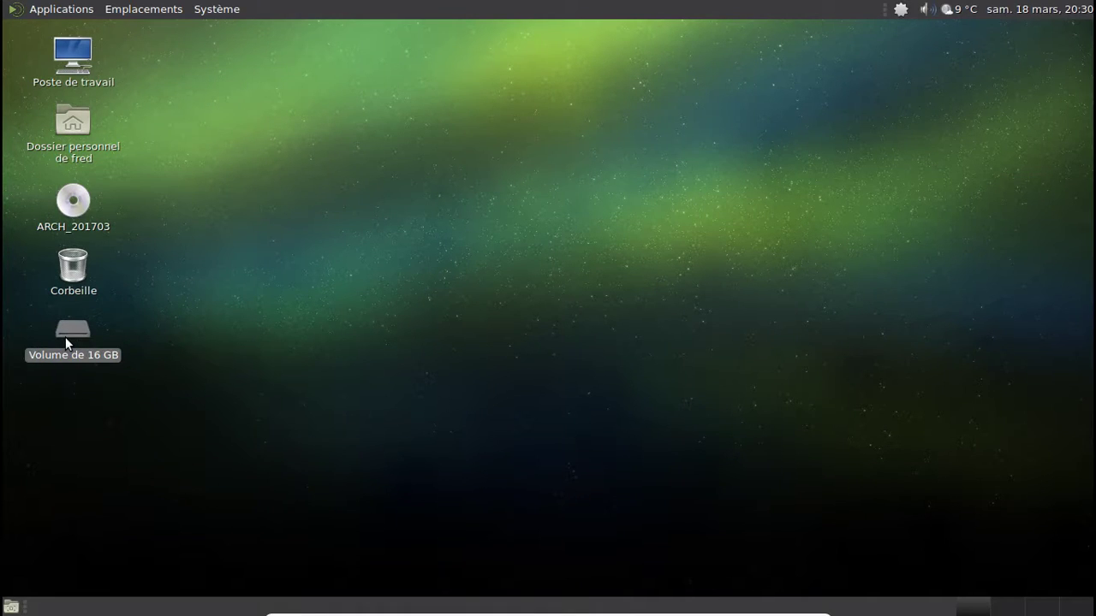
double_click(66, 338)
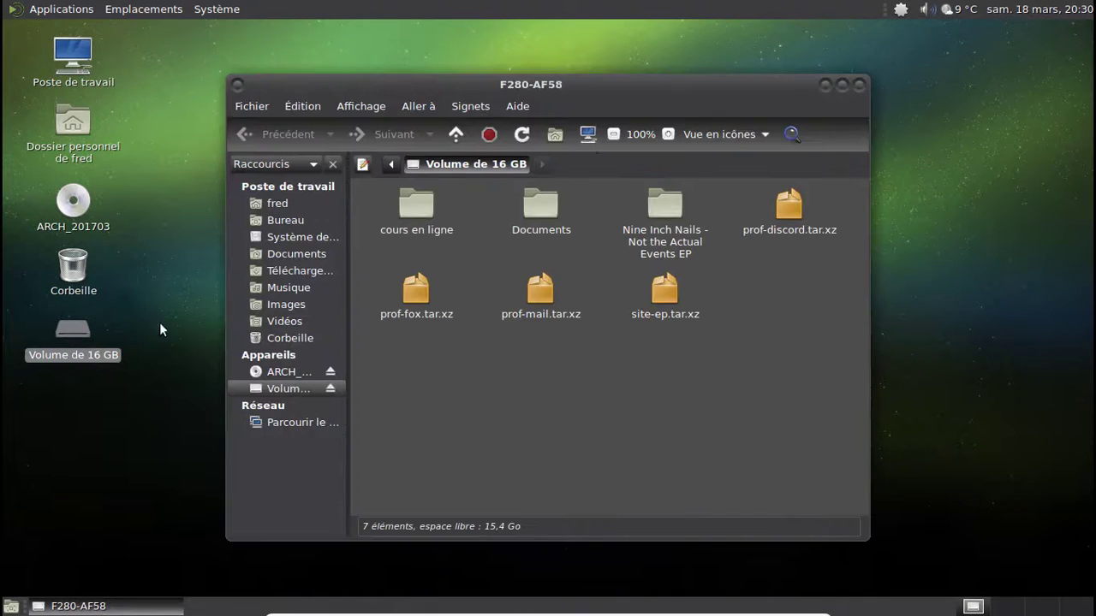
left_click(860, 85)
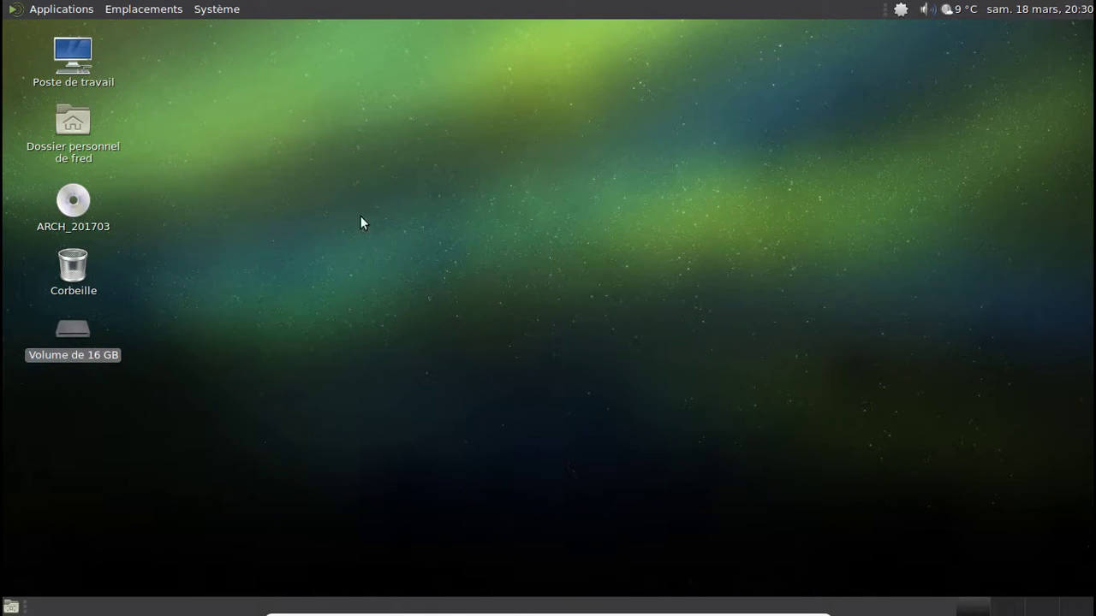
- Eject the 16 GB volume from its desktop icon's menu with Éjecter
right_click(76, 331)
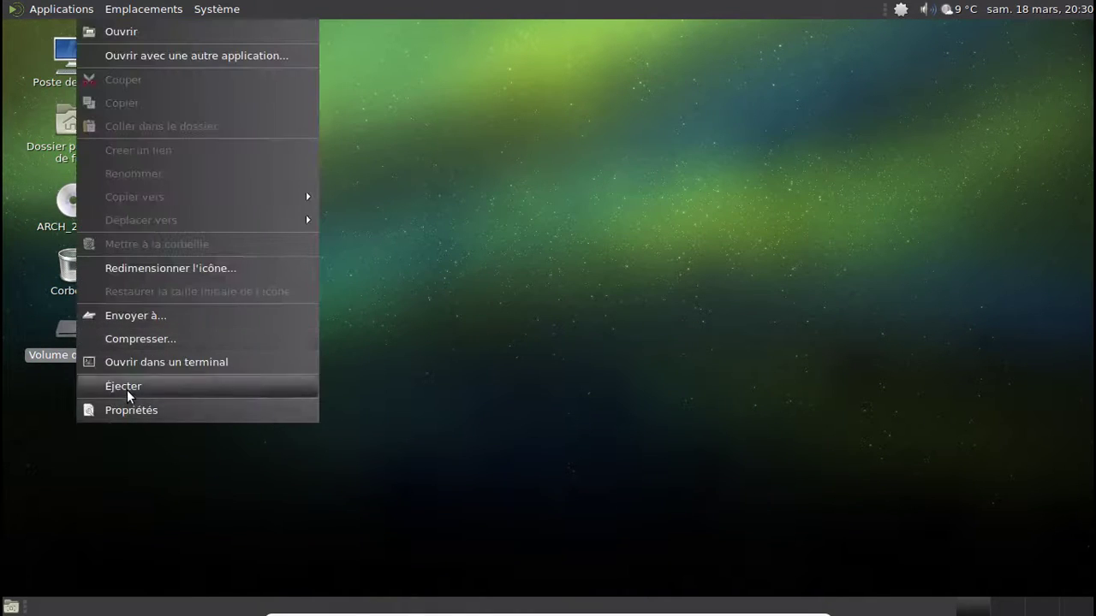
left_click(127, 389)
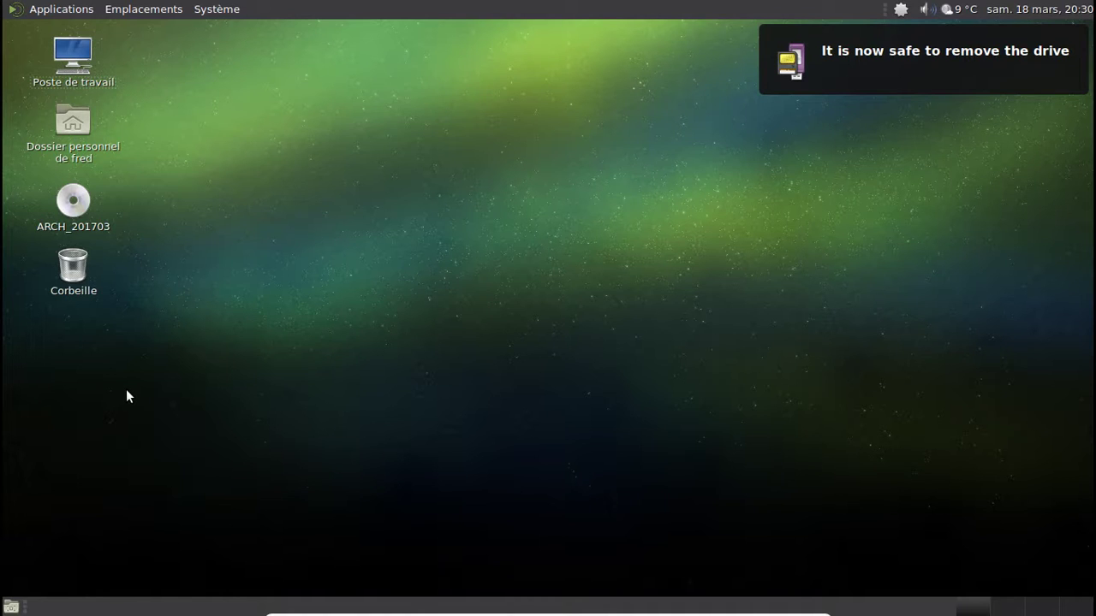
left_click(89, 15)
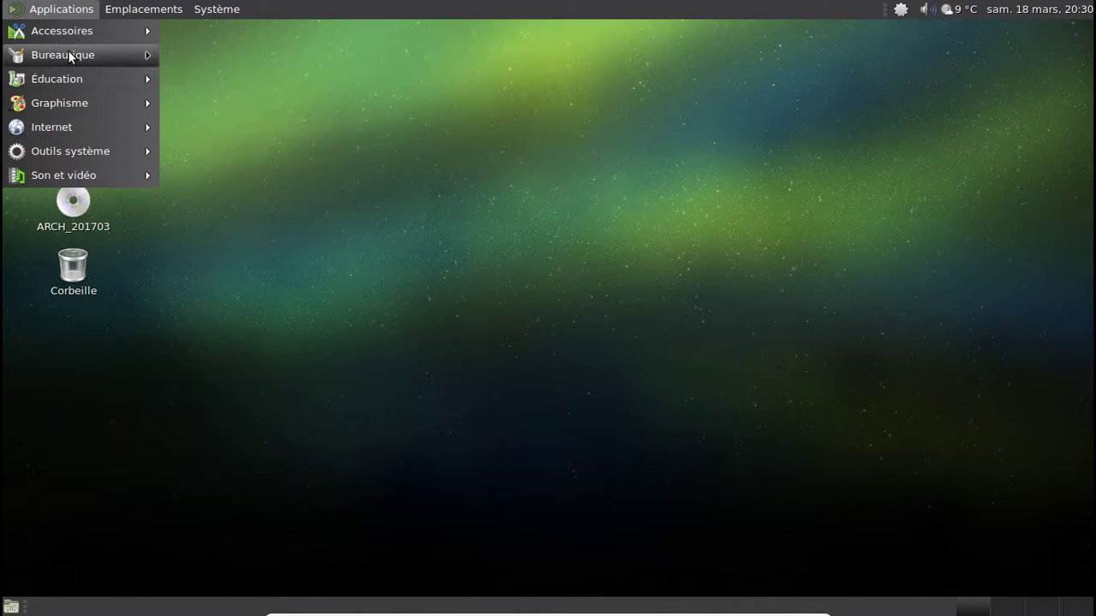
- Launch LibreOffice Writer from Bureautique, then Ajouter/supprimer des logiciels from Outils système
mouse_move(106, 53)
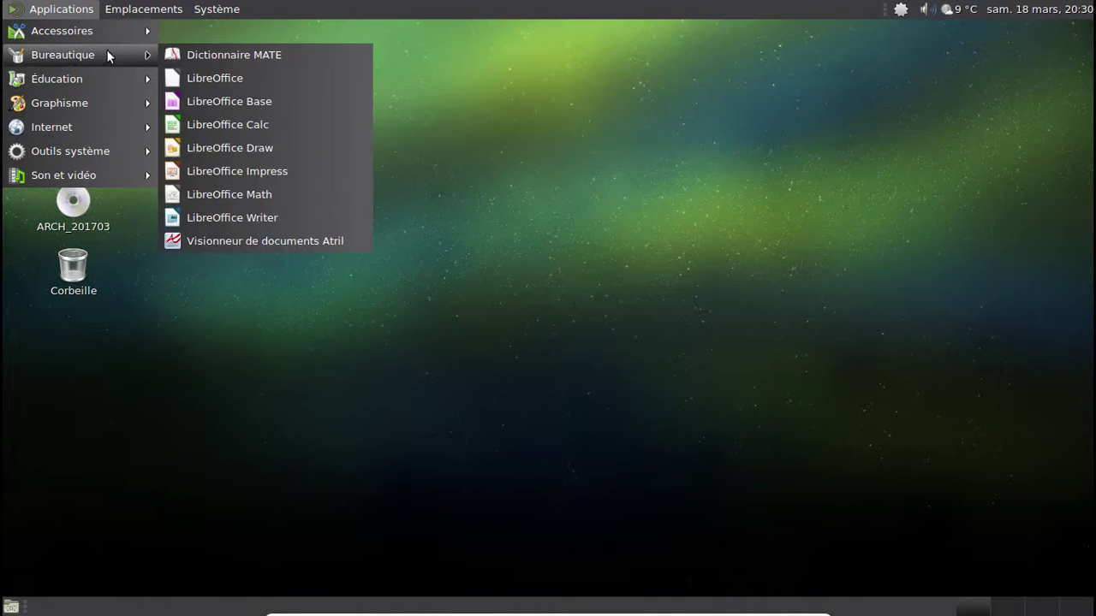
left_click(255, 221)
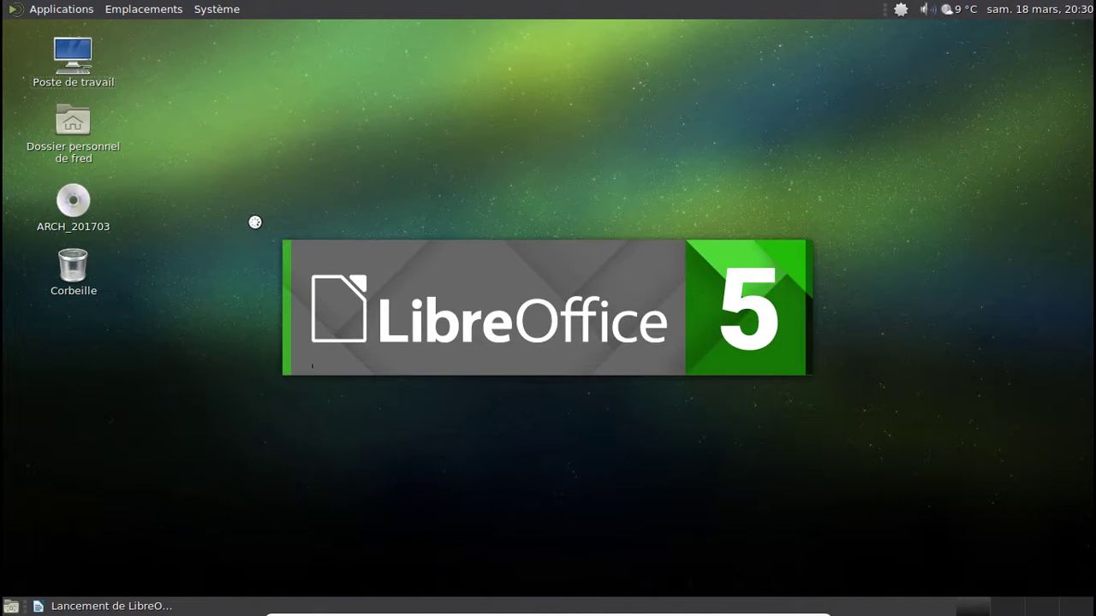
left_click(79, 15)
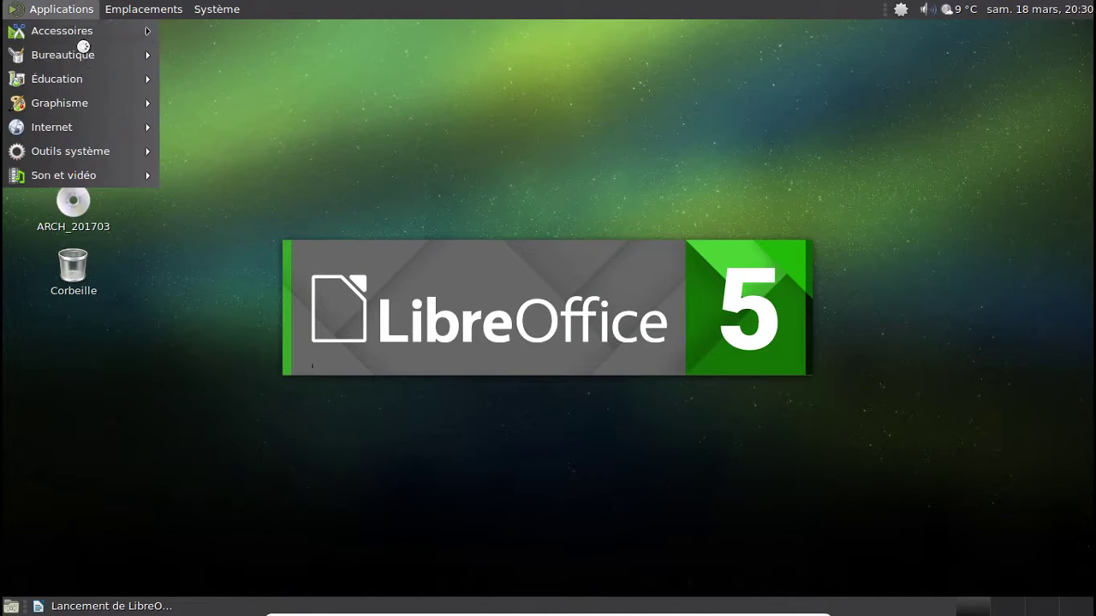
mouse_move(104, 154)
left_click(188, 156)
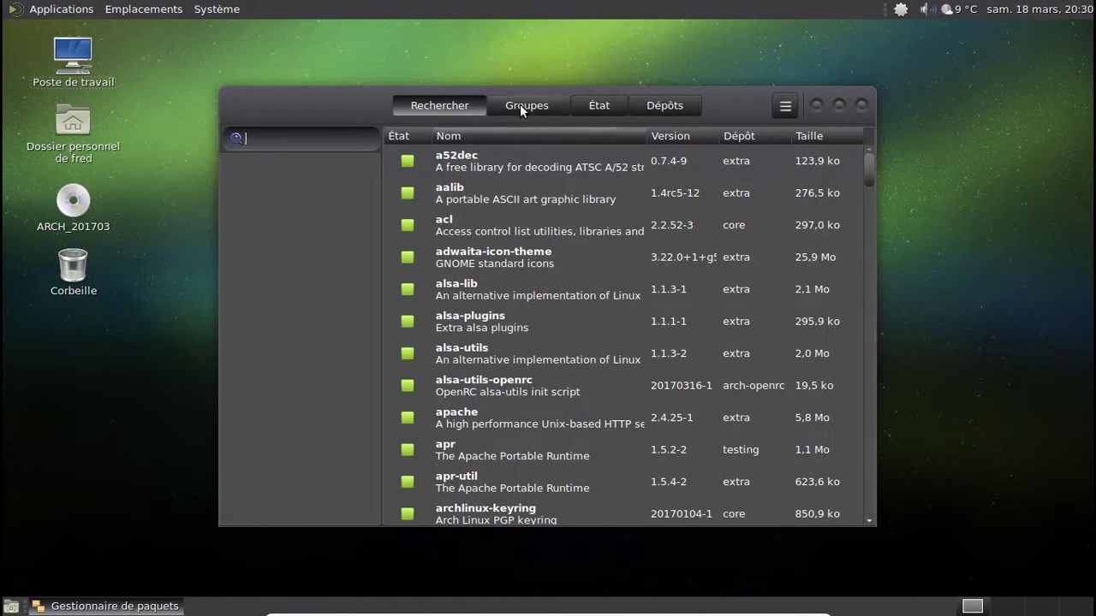
- Open Pamac's Préférences from the ☰ menu, authenticating with the root password
left_click(593, 104)
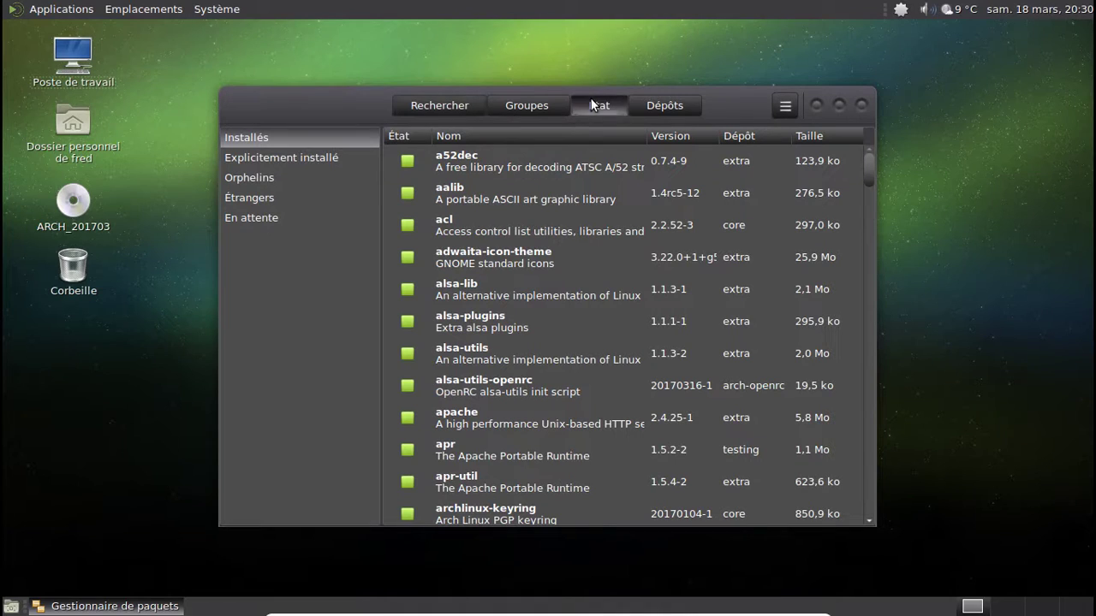
left_click(784, 105)
left_click(766, 207)
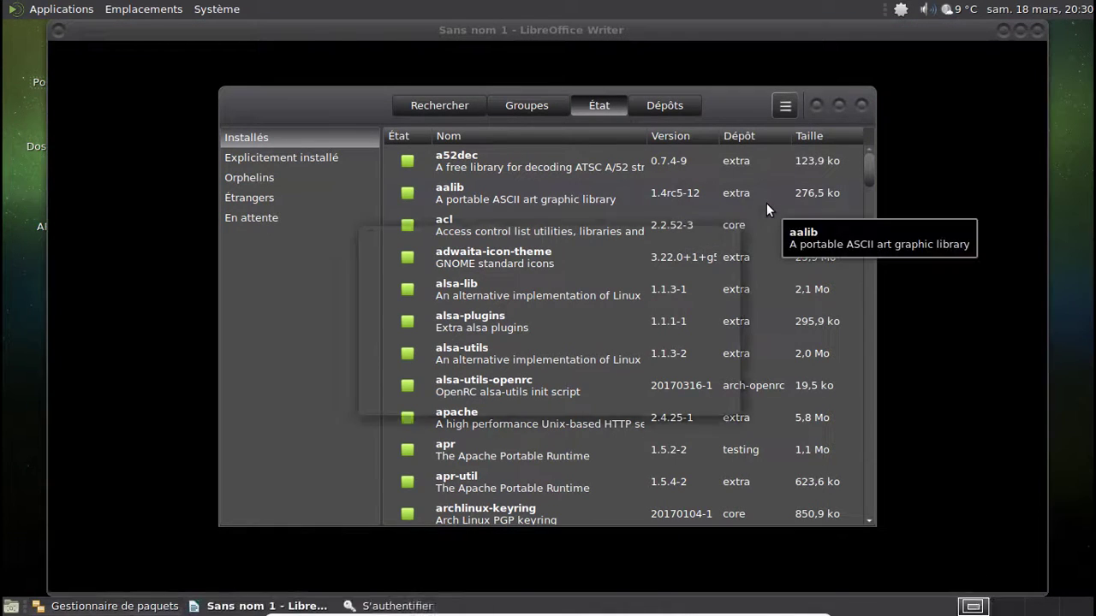
type("*********")
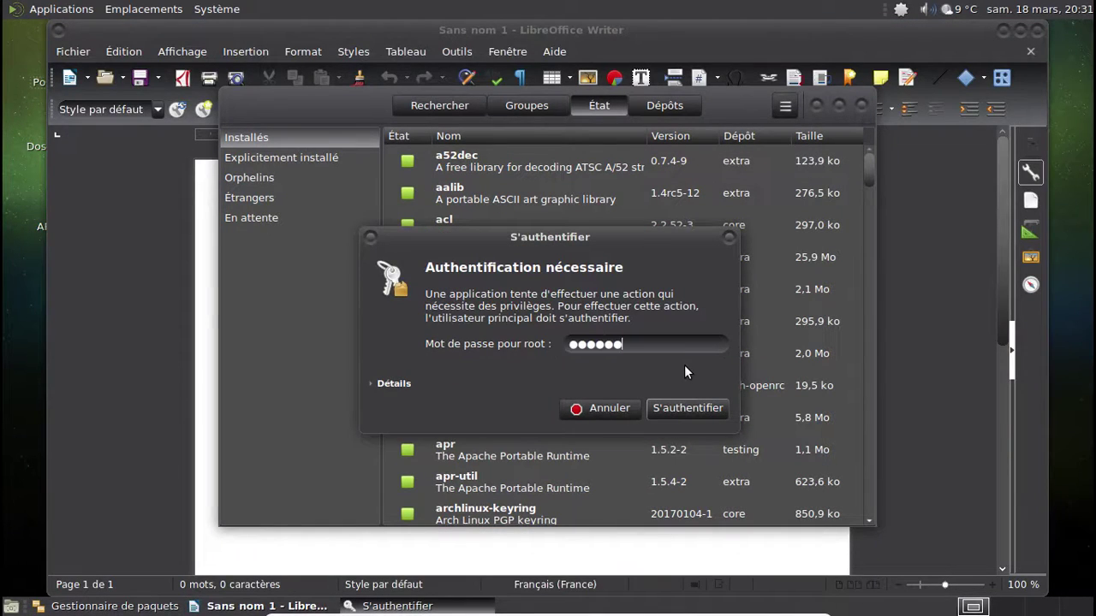
key("Return")
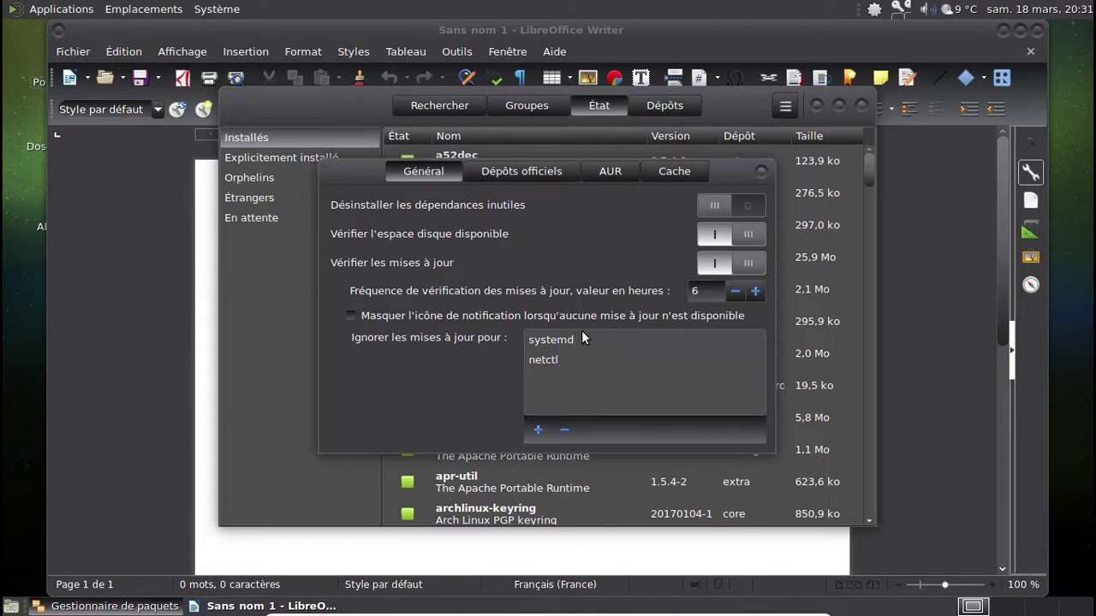
- Switch on Activer le support d'AUR on the AUR tab, then close preferences and Pamac
left_click(625, 172)
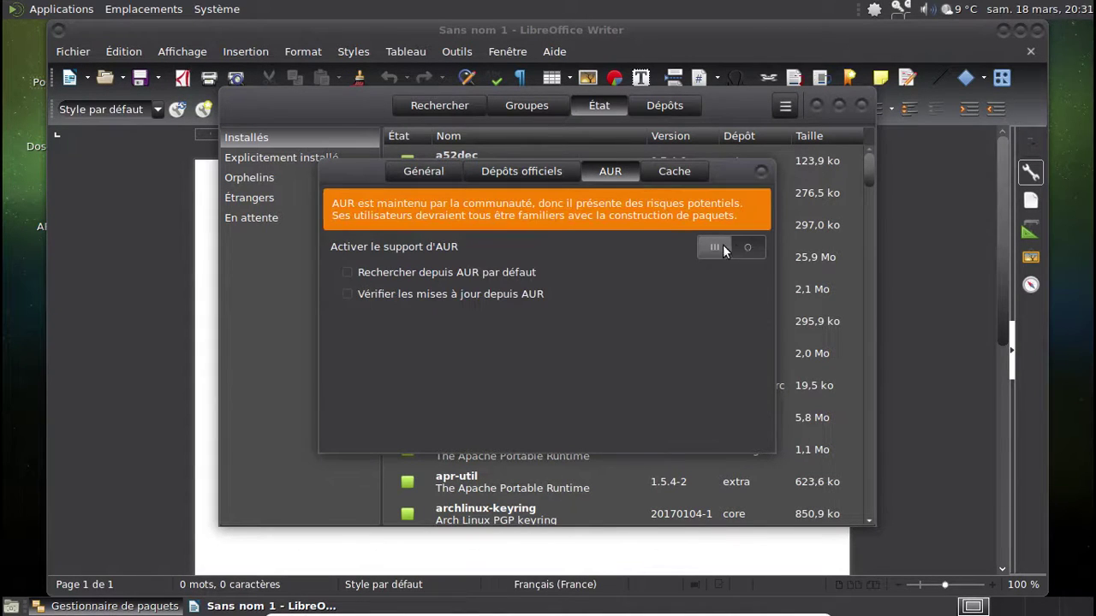
left_click(723, 248)
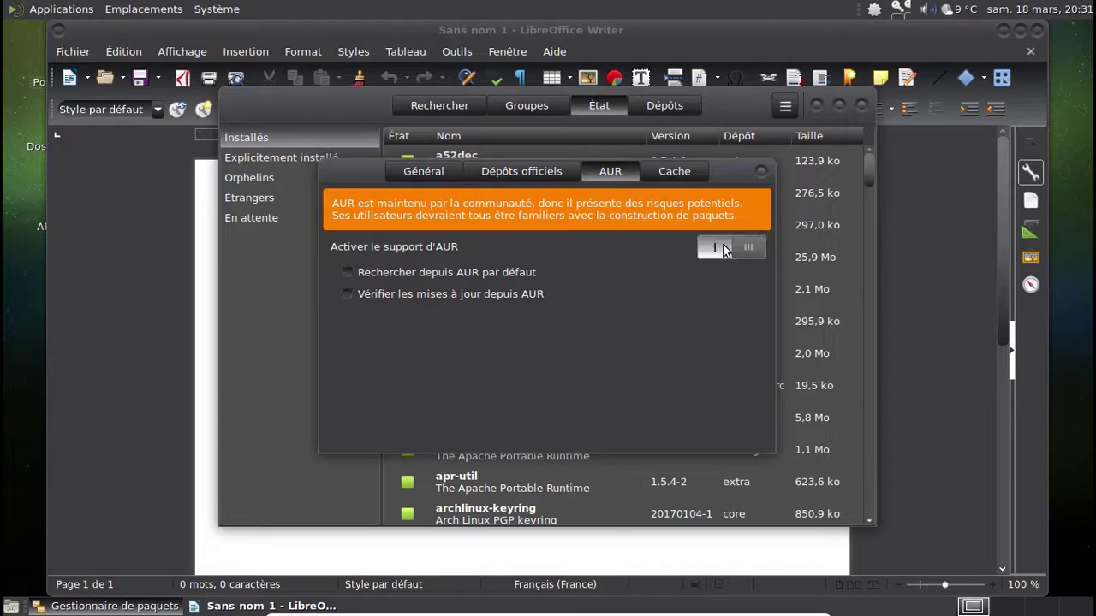
left_click(764, 174)
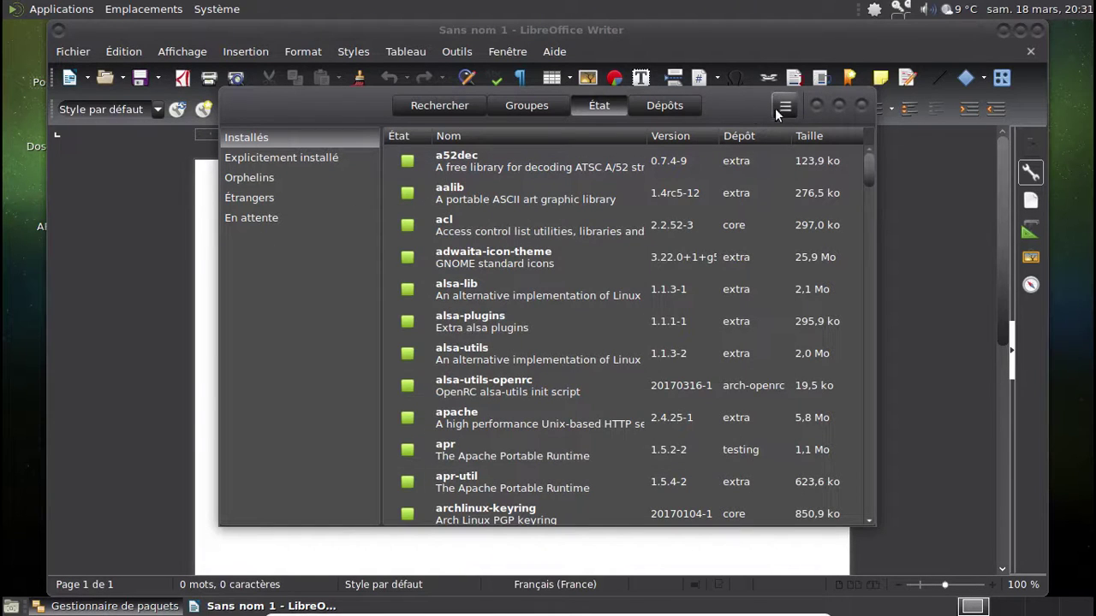
left_click(546, 108)
left_click(466, 105)
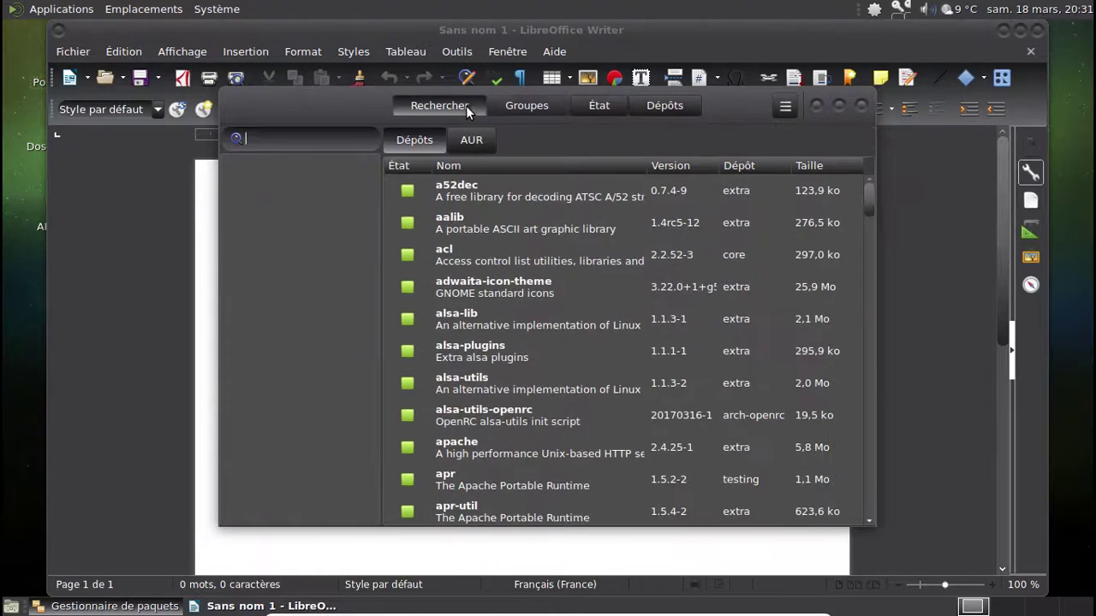
left_click(863, 106)
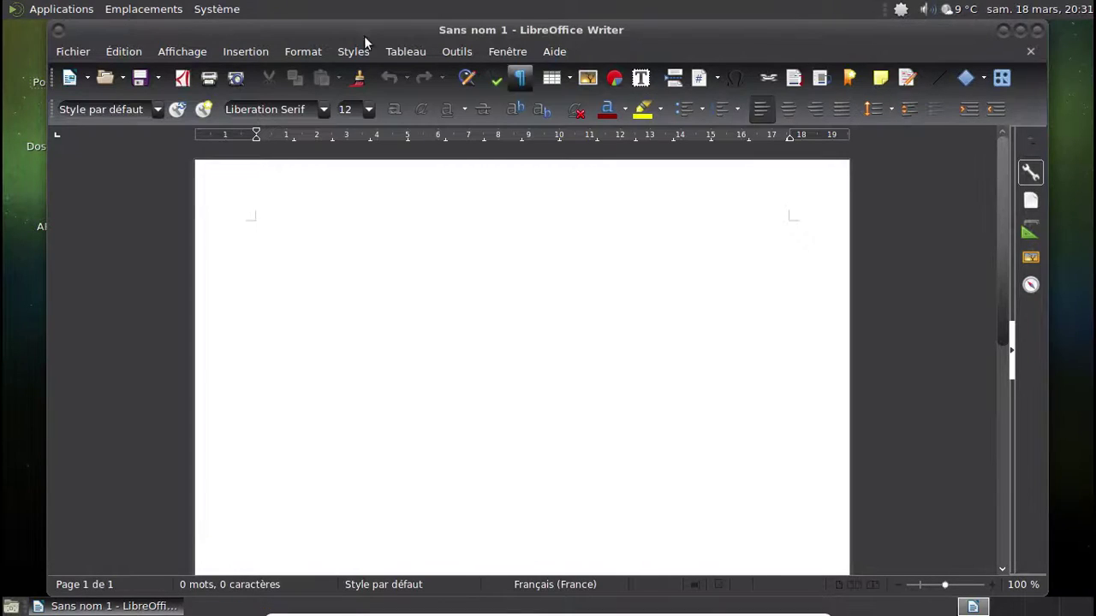
- Reopen the package manager and install system-config-printer, authenticating with the root password
left_click(901, 9)
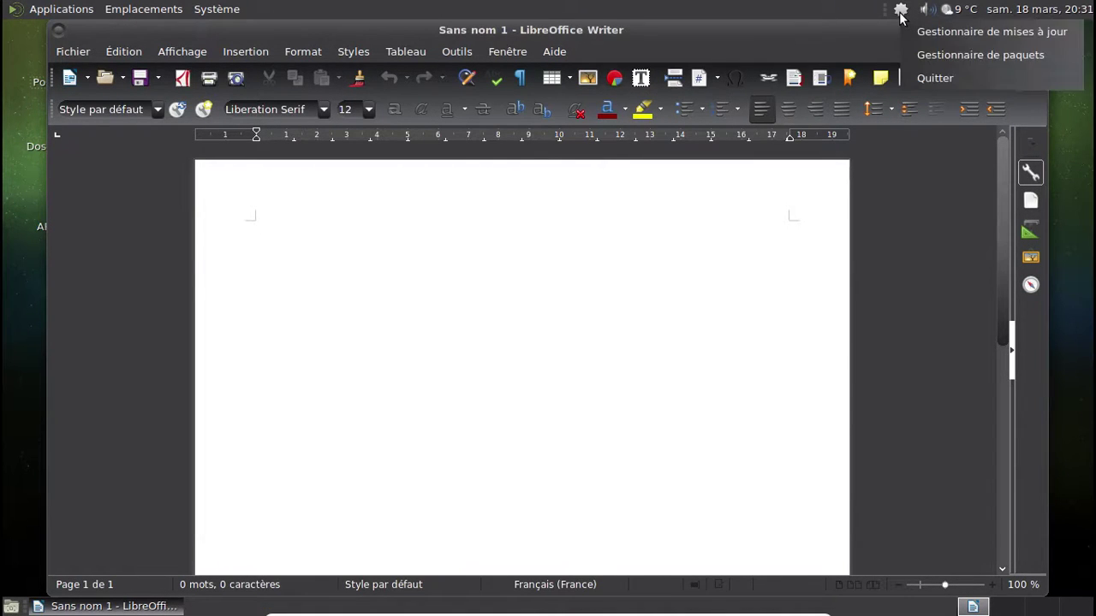
left_click(929, 56)
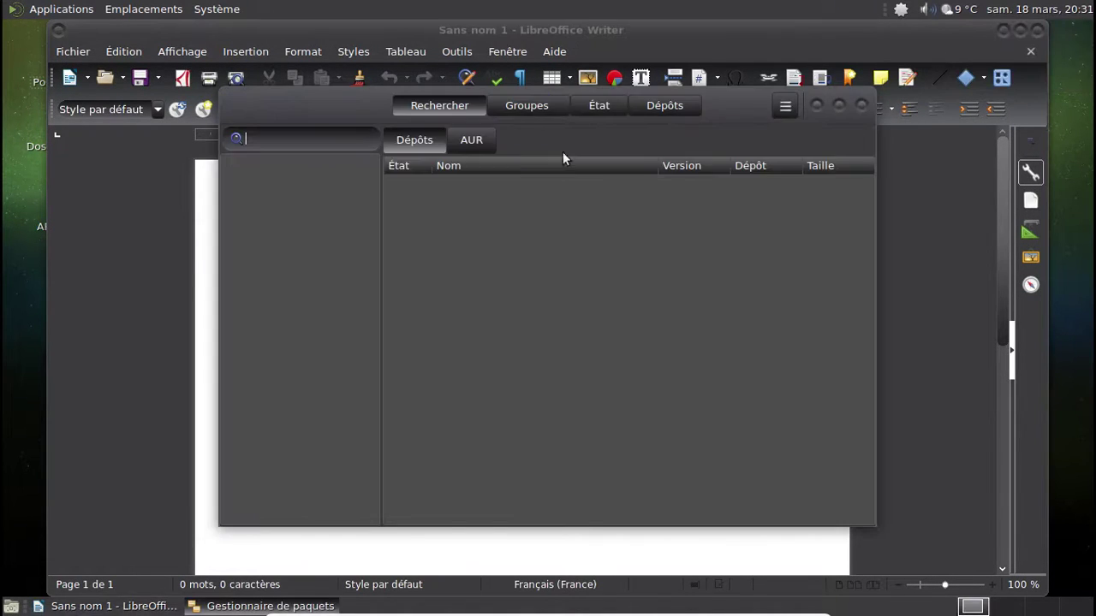
type("system")
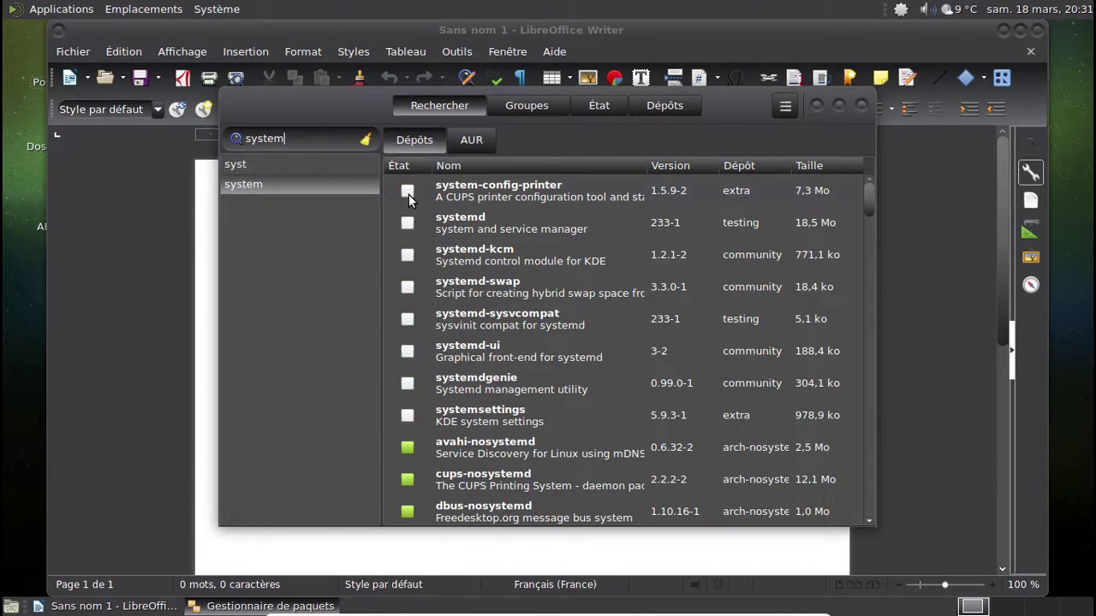
left_click(407, 191)
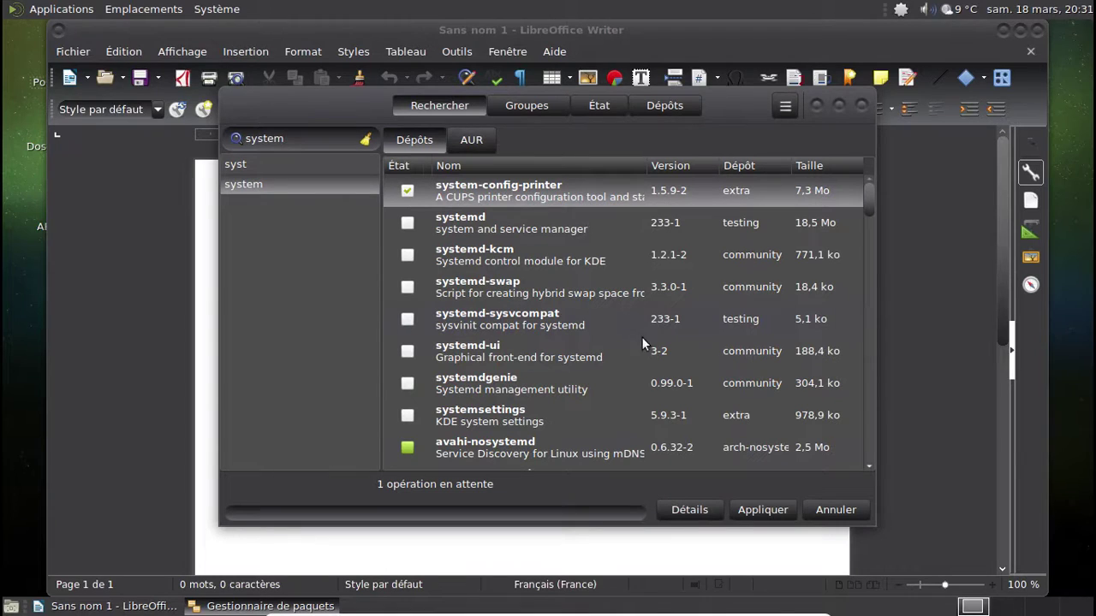
left_click(766, 512)
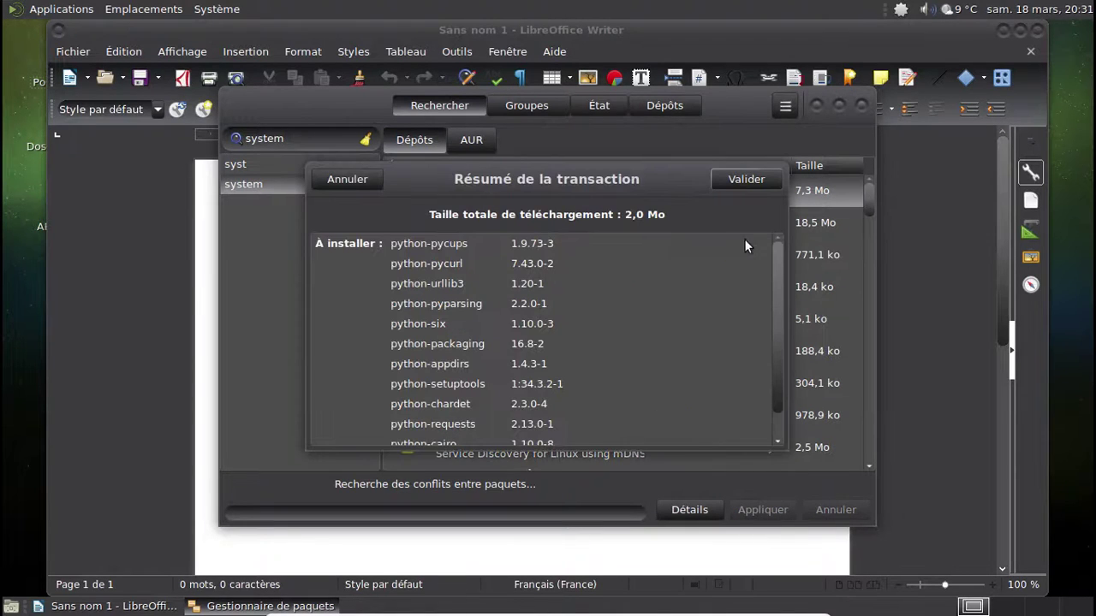
scroll(780, 249, "down", 2)
left_click(750, 176)
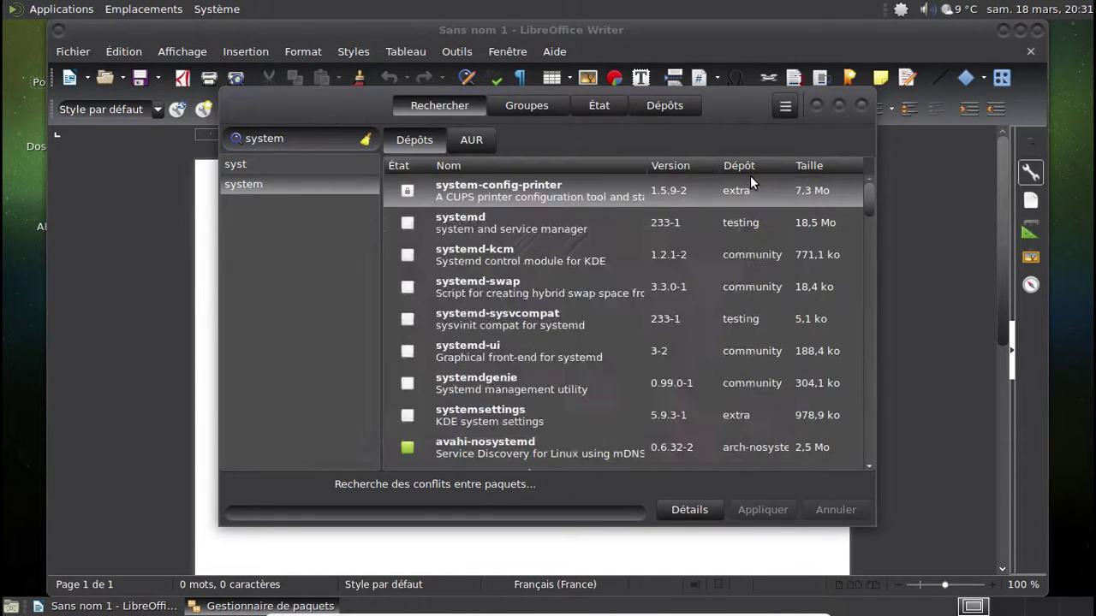
left_click(655, 336)
type("******")
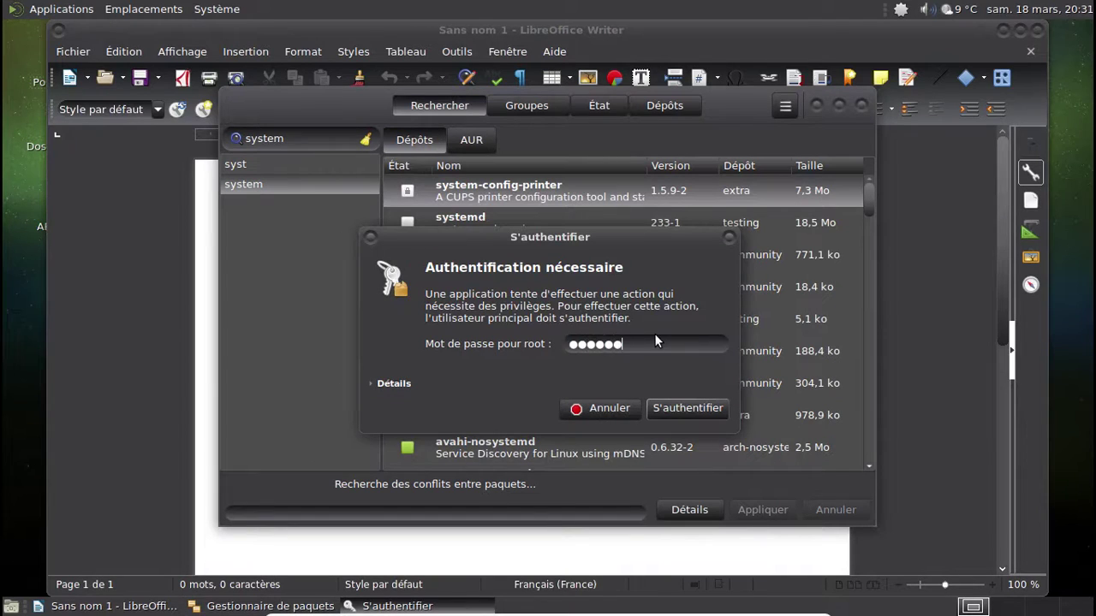
key("Return")
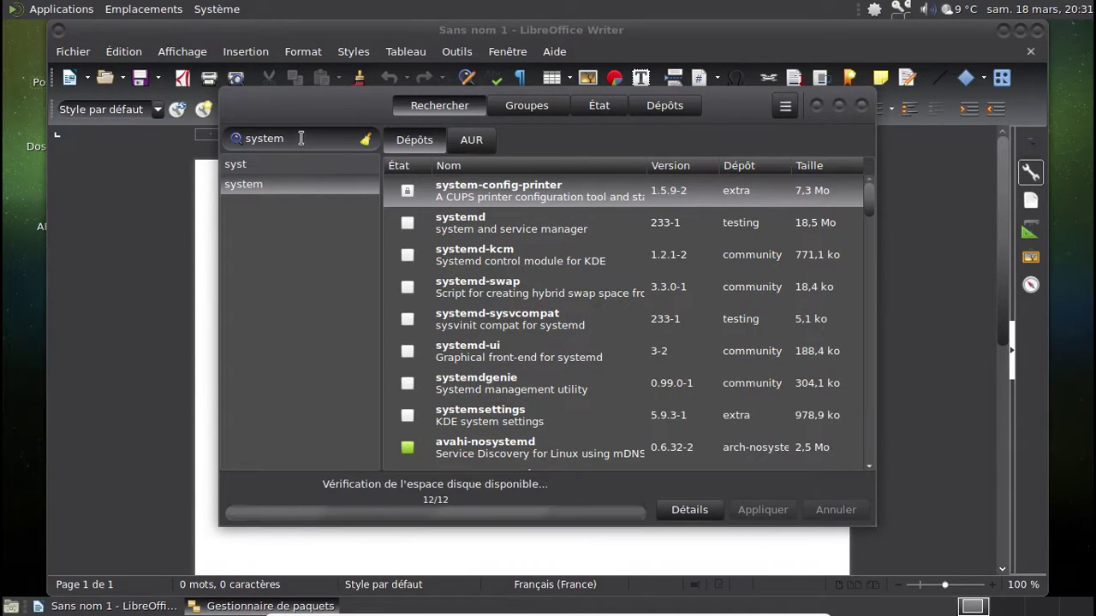
- Search for xsane, mark it for installation and confirm the transaction with Valider
double_click(260, 139)
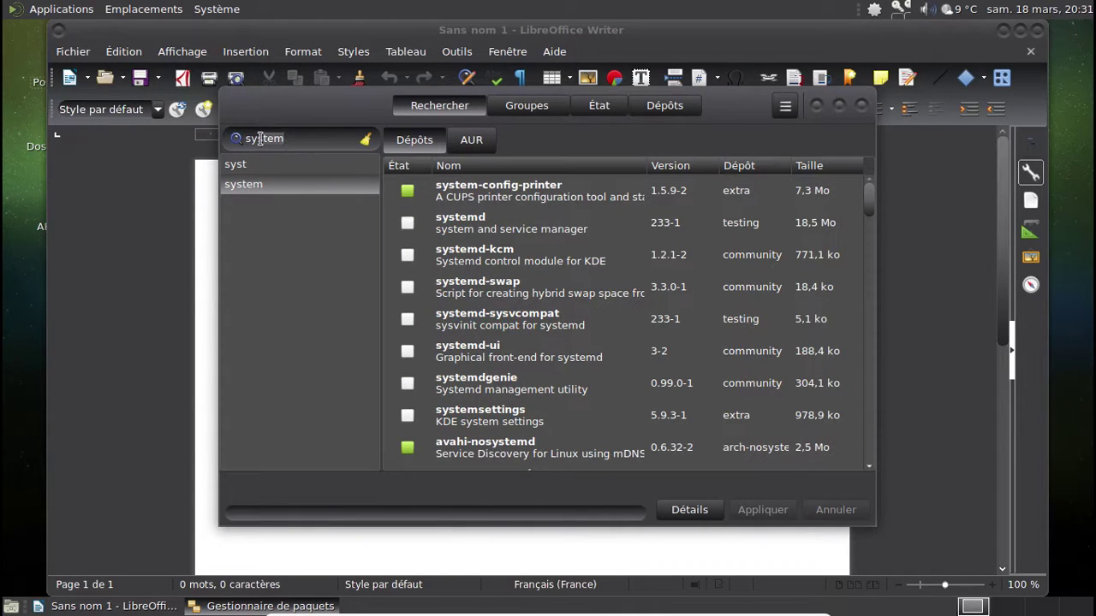
type("xsane")
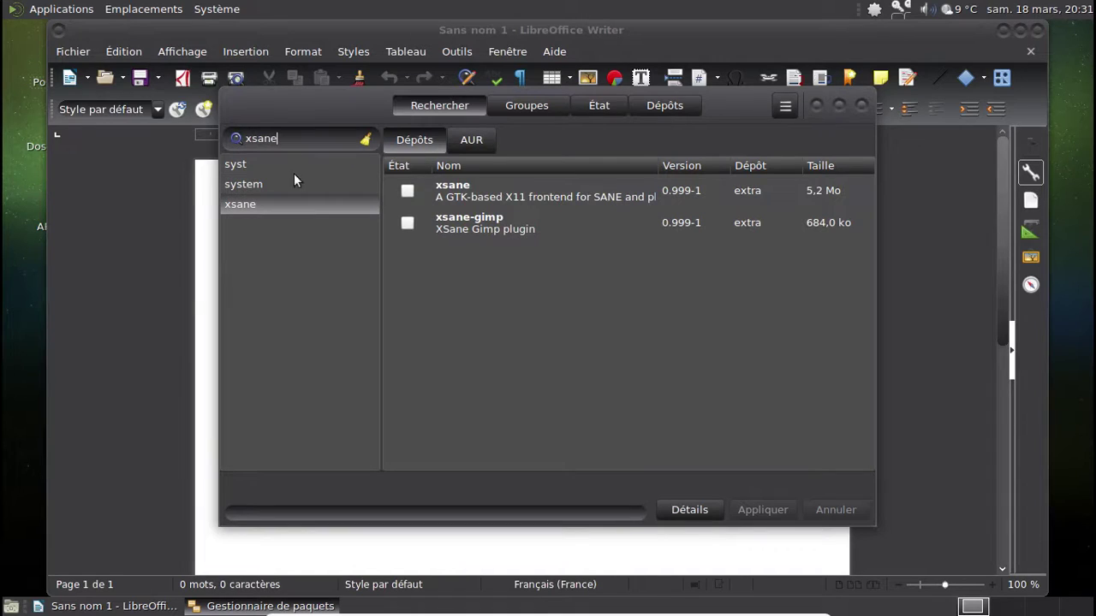
left_click(409, 191)
left_click(756, 503)
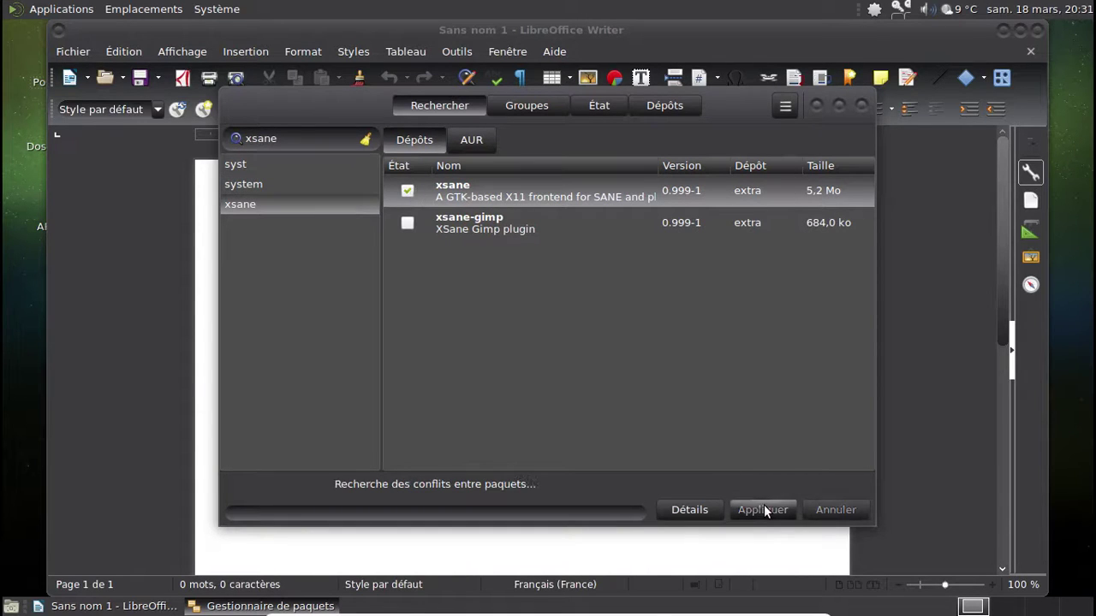
left_click(743, 180)
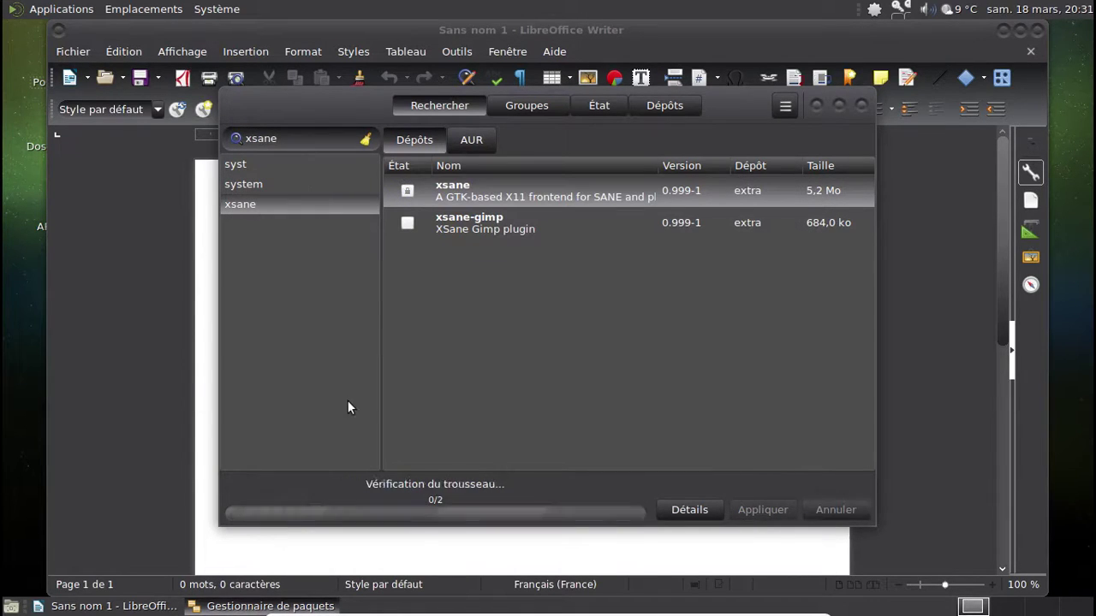
left_click(60, 8)
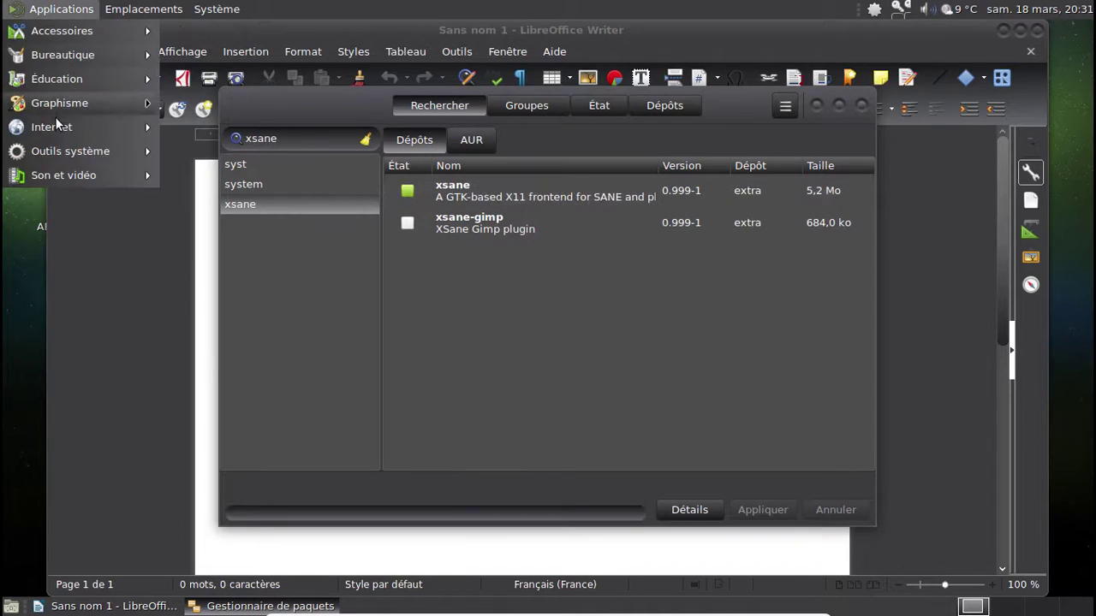
- Open Terminal MATE and run sudo rc-update add to put saned in the default runlevel
mouse_move(55, 124)
mouse_move(57, 149)
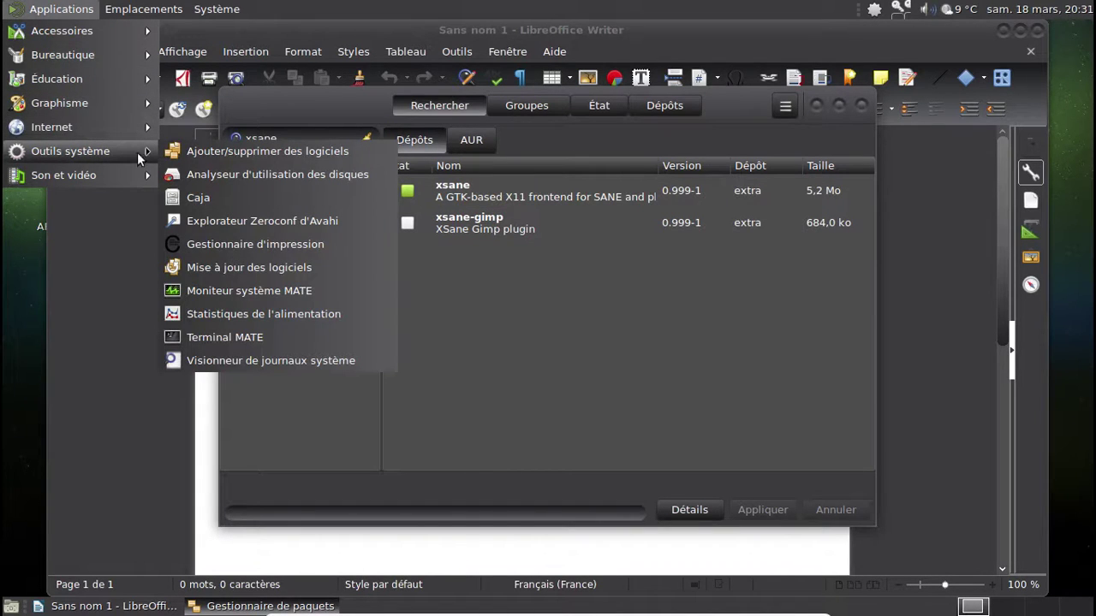
left_click(251, 341)
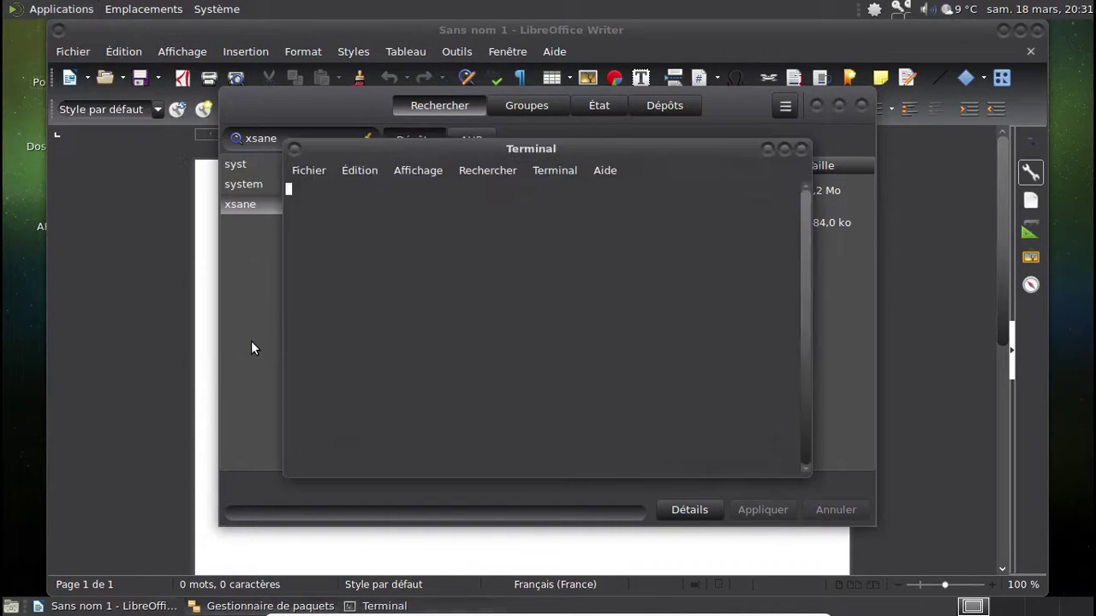
type("sudo rc")
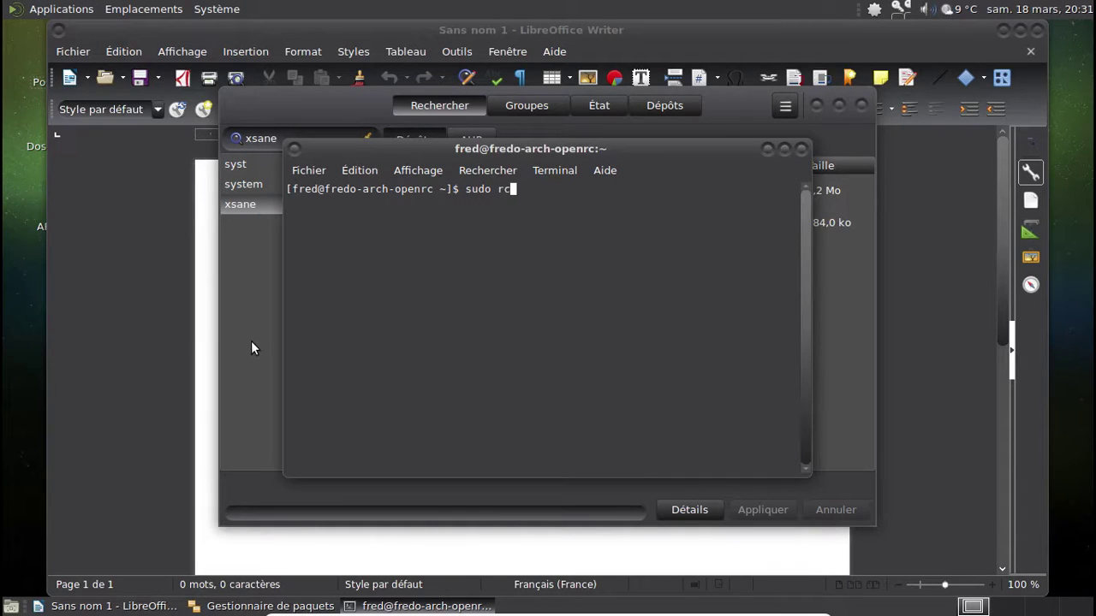
type("-update add se")
type("nd")
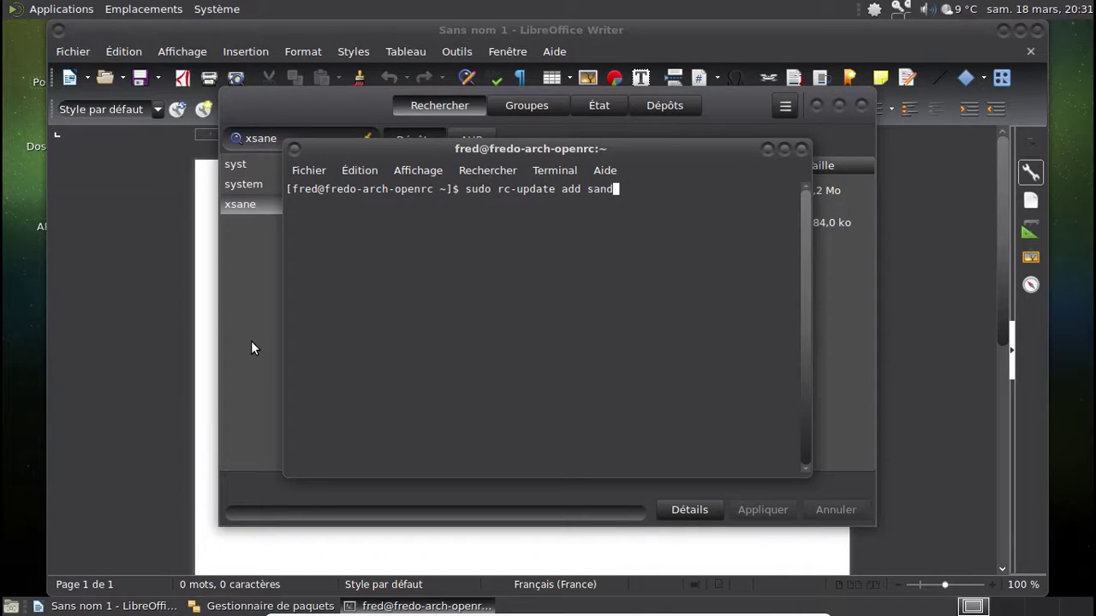
type("d default")
key("Return")
key("Return")
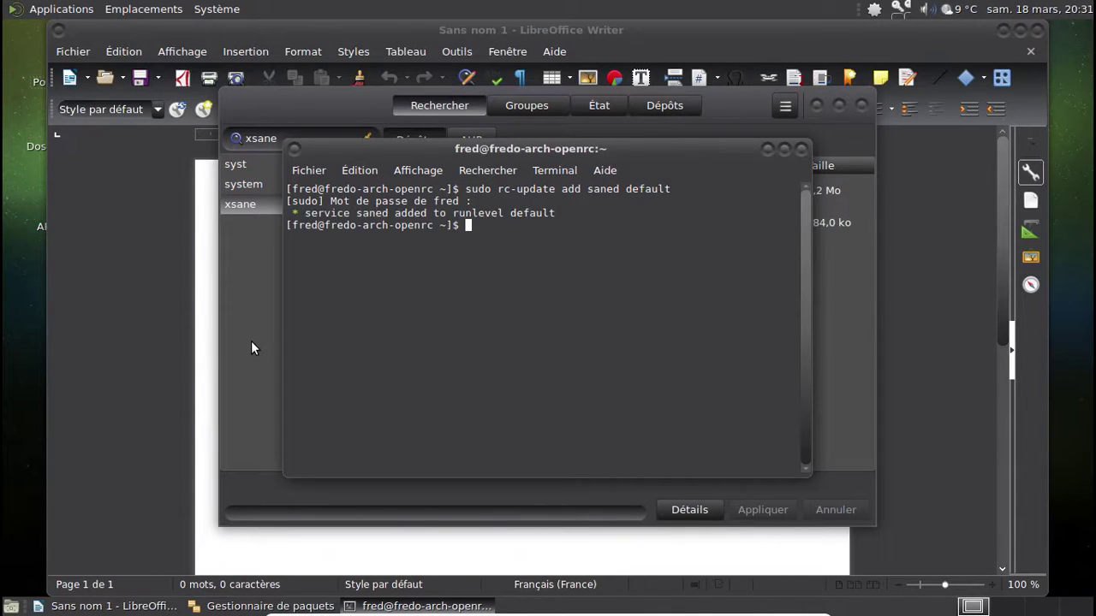
- Start saned with sudo service saned start, fixing the mistyped command, then exit the terminal
type("sudo service start s")
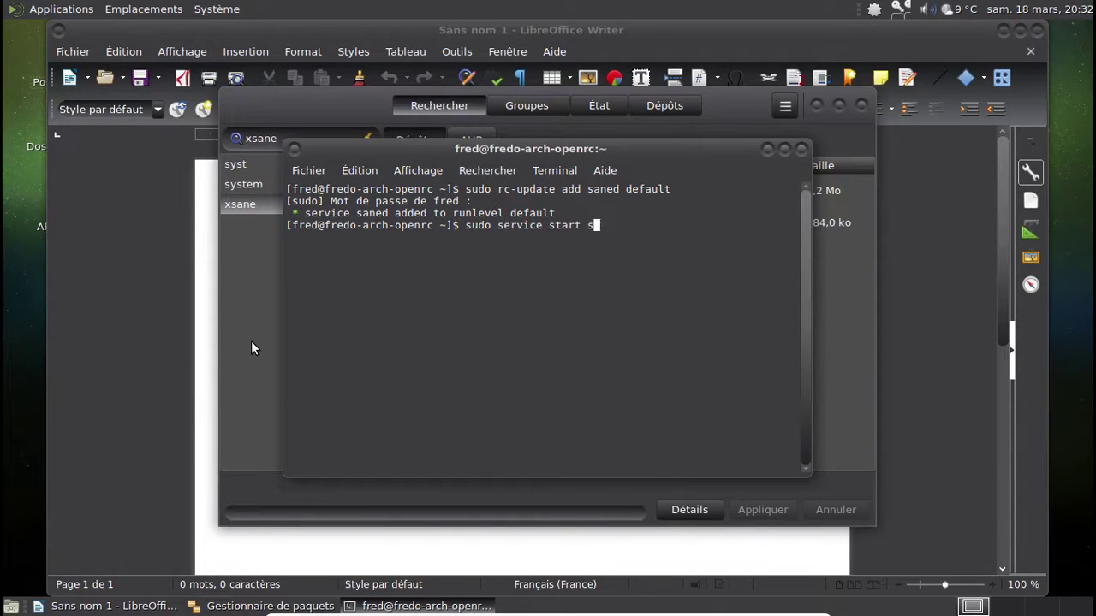
type("aned")
key("Return")
key("Up")
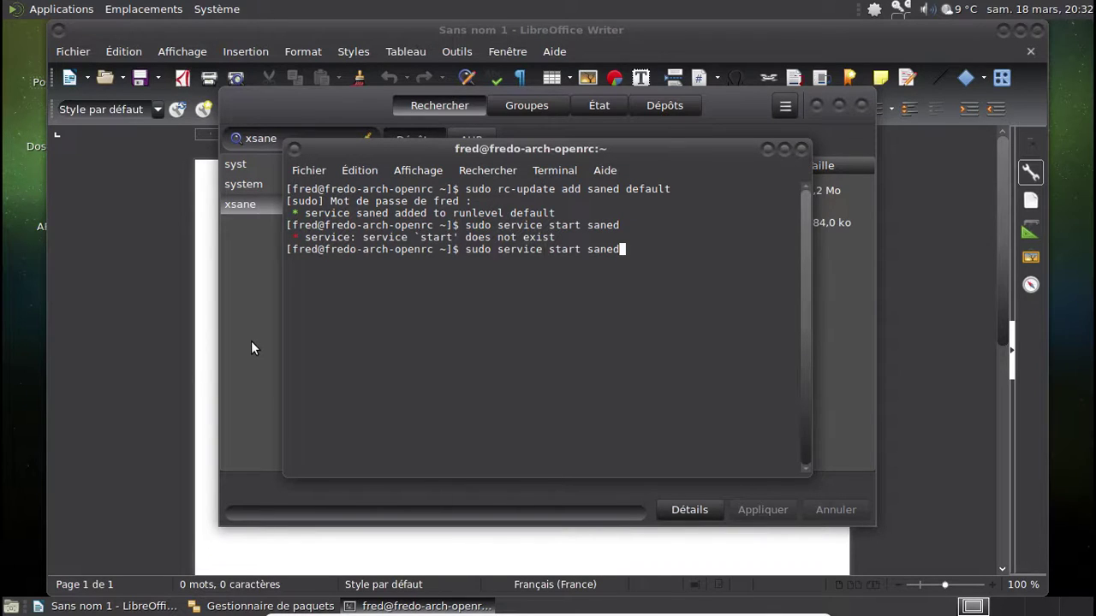
key("Left")
key("Left")
key("Left")
key("Left")
key("Left")
key("BackSpace")
key("BackSpace")
key("BackSpace")
key("BackSpace")
key("BackSpace")
key("BackSpace")
key("End")
type("start")
key("Return")
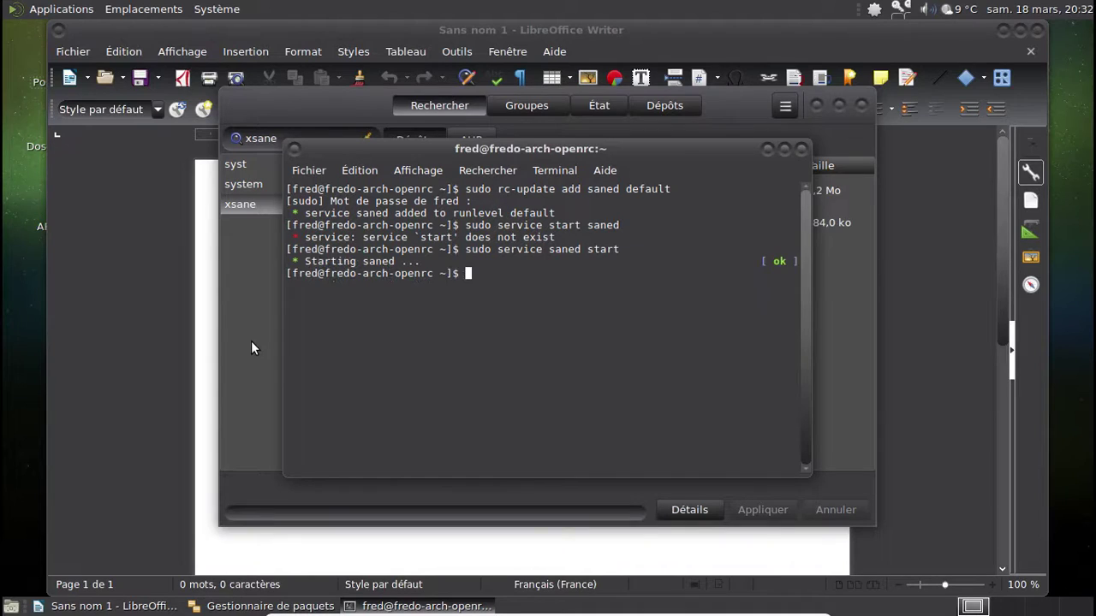
type("exit")
key("Return")
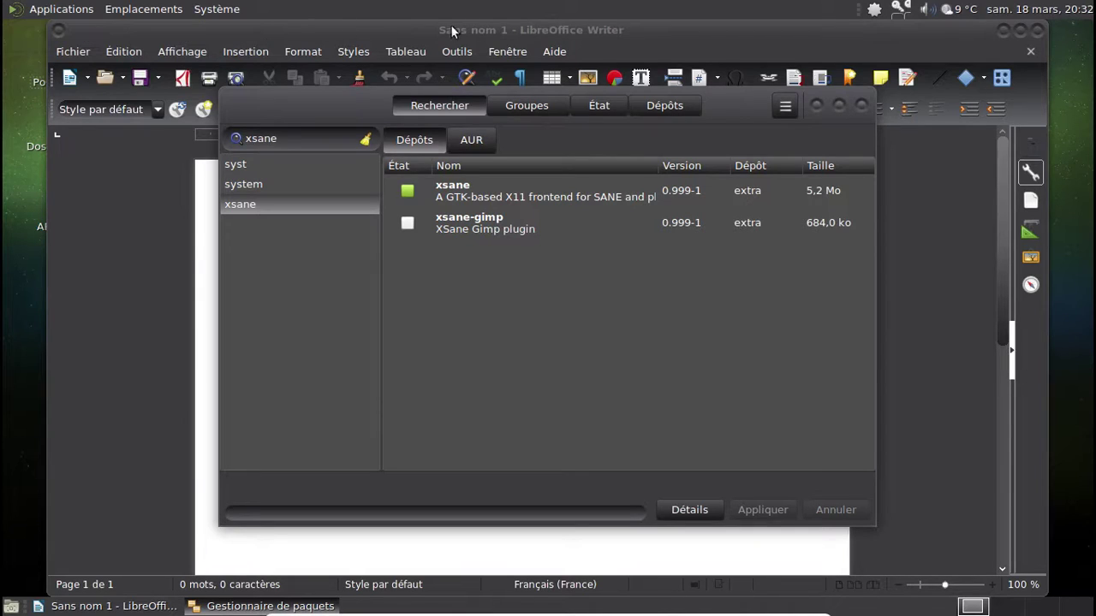
- Close the Gestionnaire de paquets, view and dismiss À propos de LibreOffice, then close Writer
left_click(860, 107)
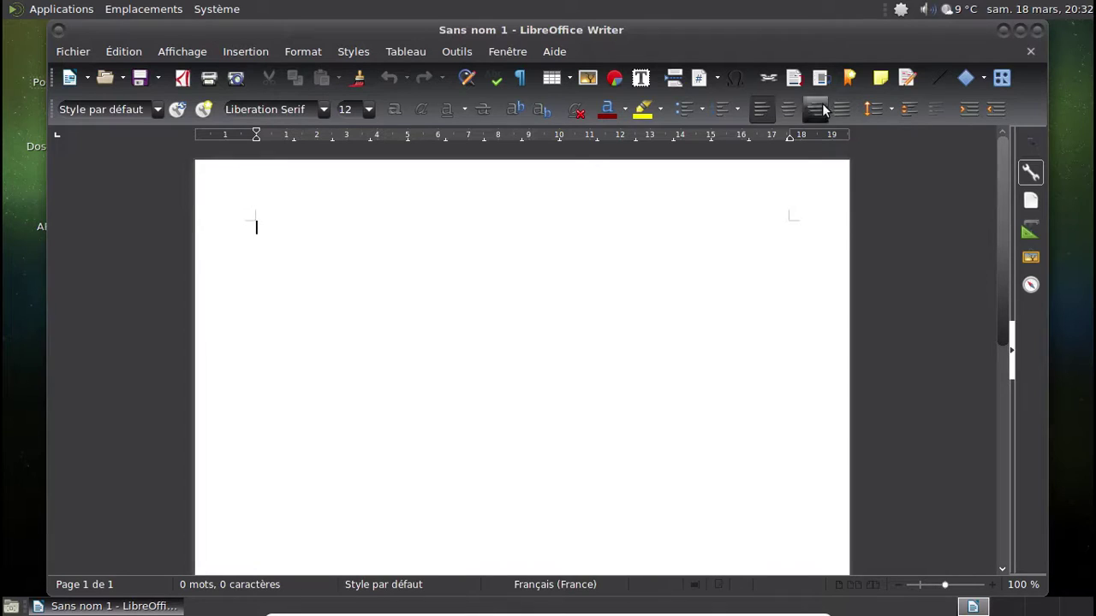
left_click(553, 51)
left_click(622, 243)
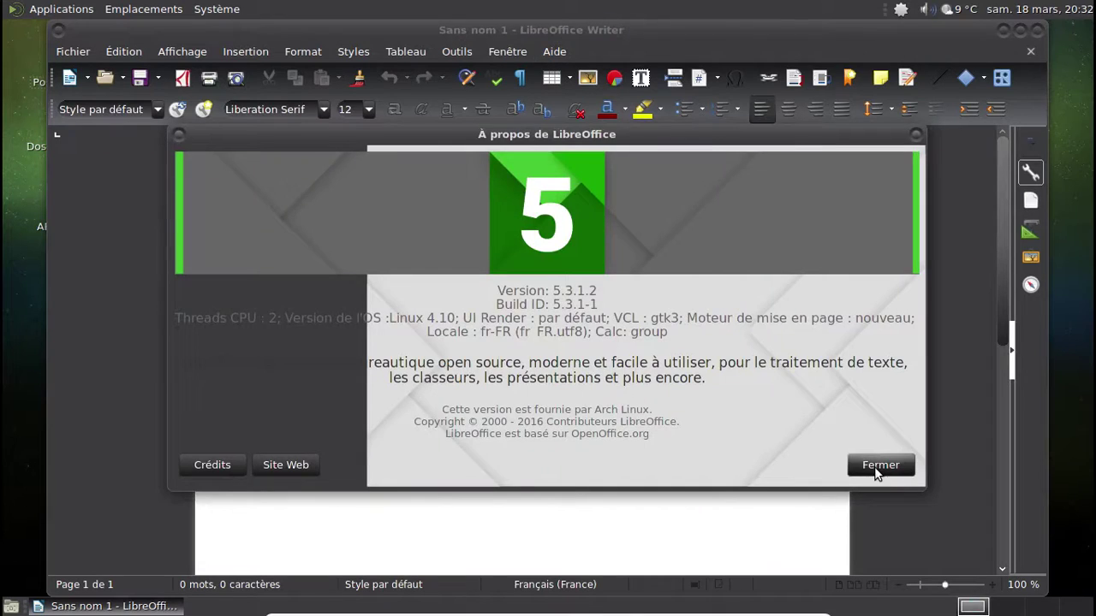
left_click(873, 468)
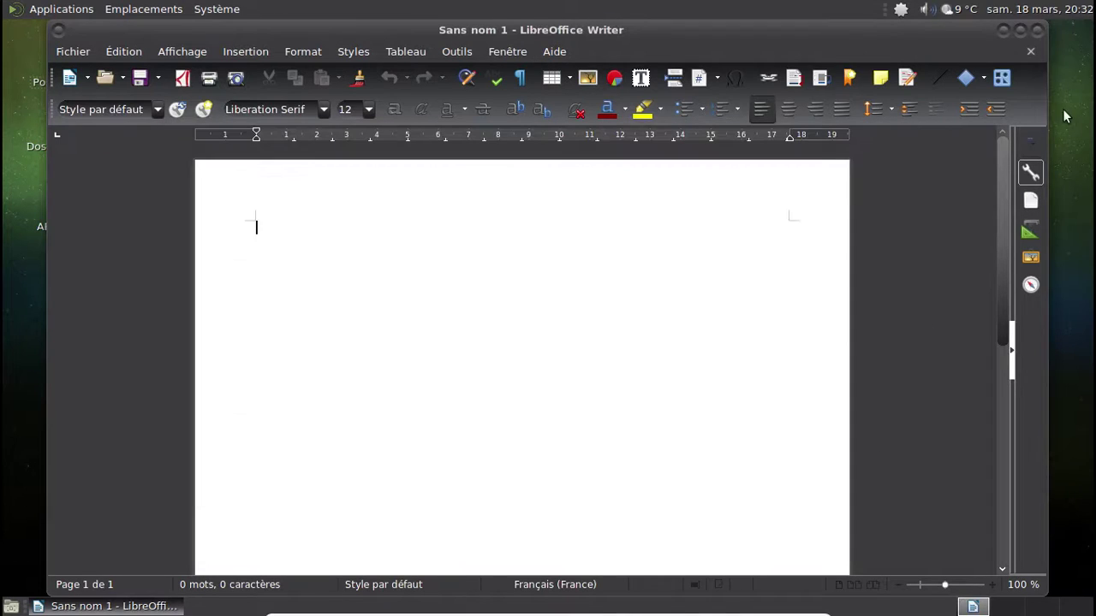
left_click(1037, 31)
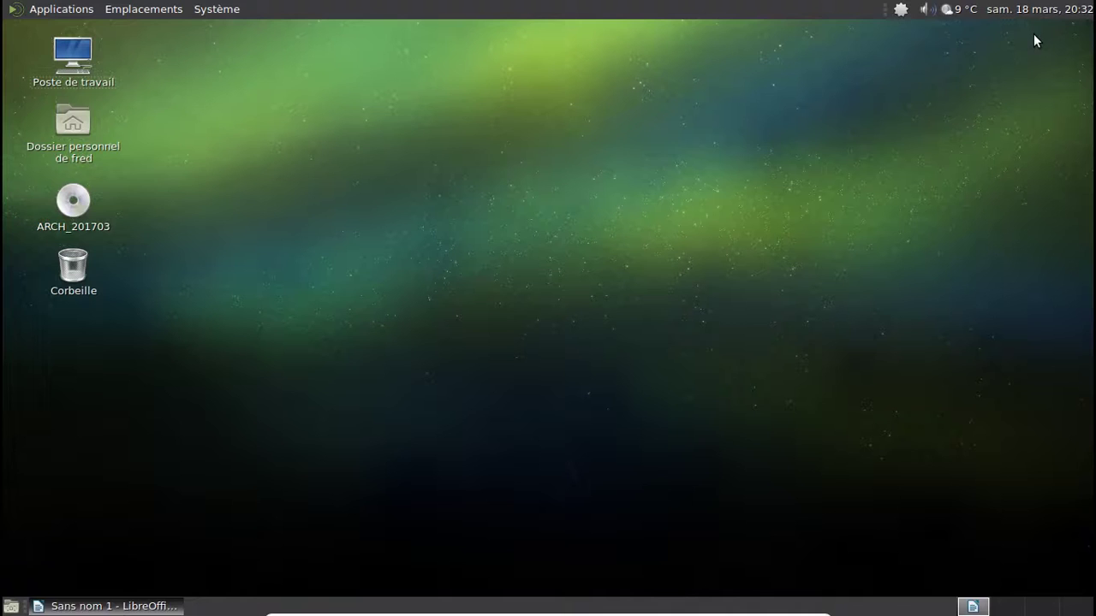
left_click(62, 8)
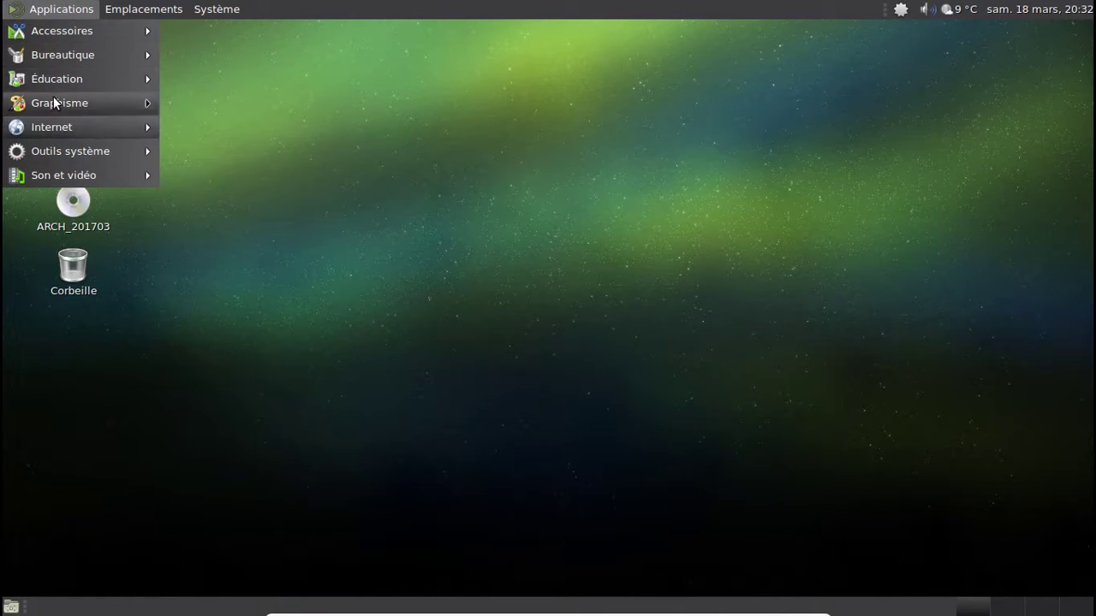
- Launch HP Device Manager and start Setup Device
mouse_move(53, 99)
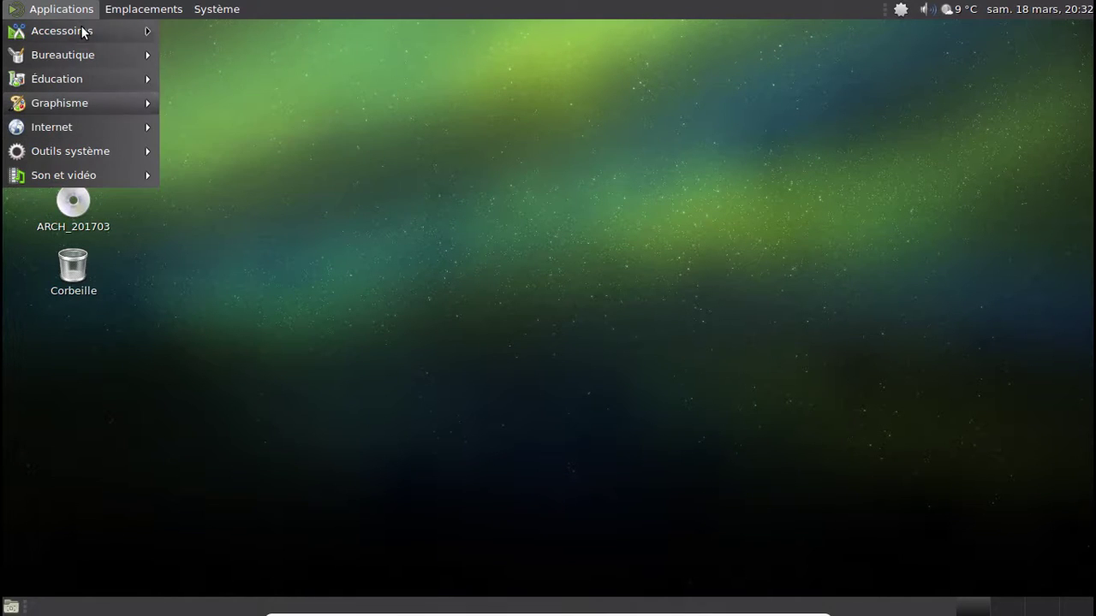
mouse_move(82, 27)
left_click(194, 101)
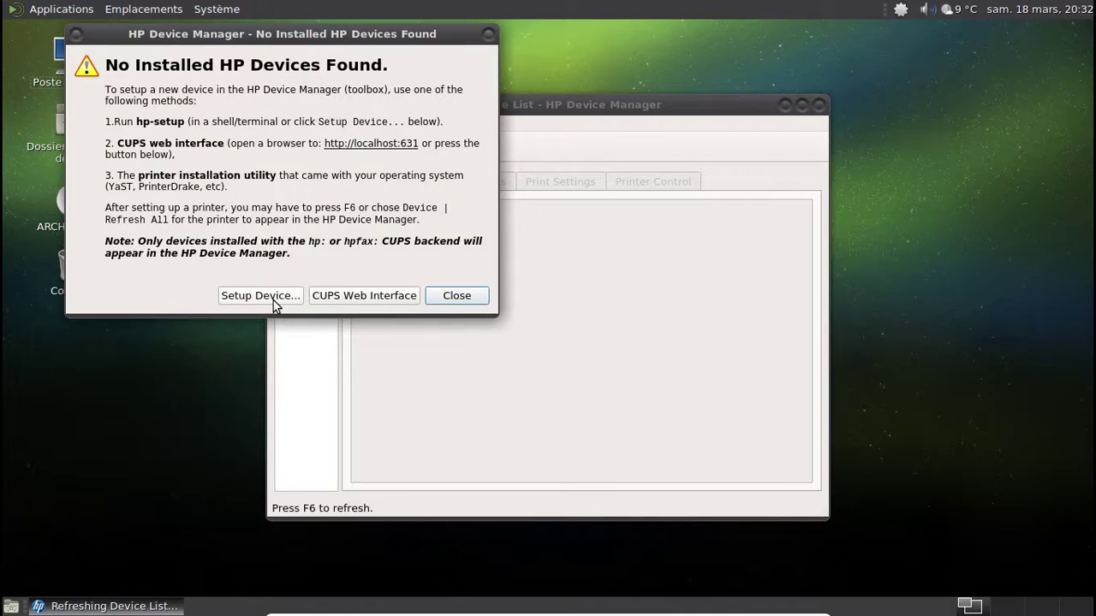
left_click(274, 299)
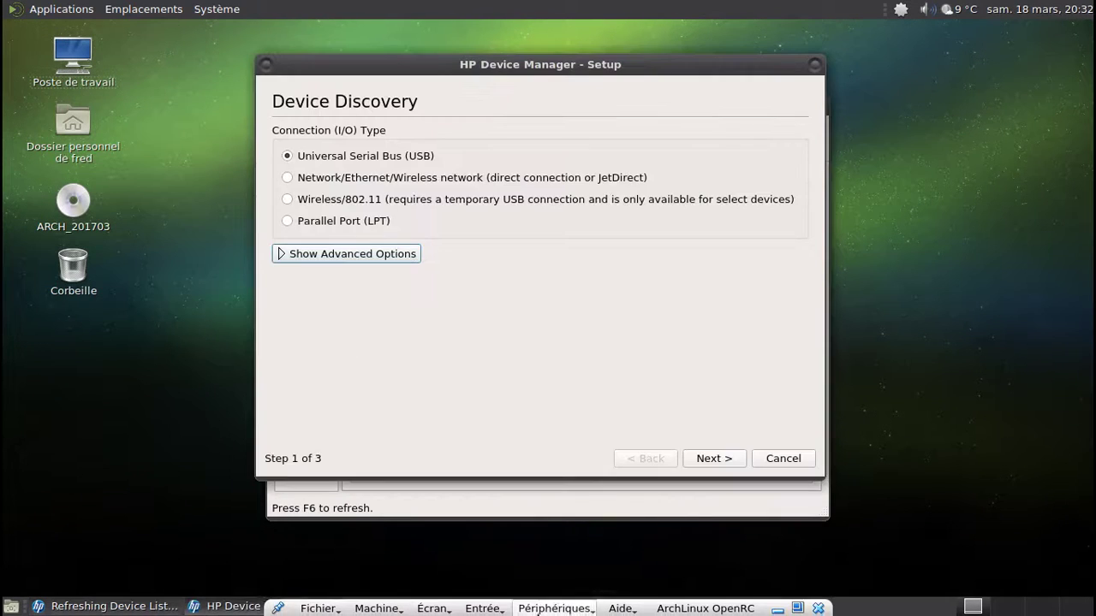
- Attach the HP DeskJet 2130 through VirtualBox's USB devices menu and continue with USB discovery
left_click(540, 610)
mouse_move(550, 496)
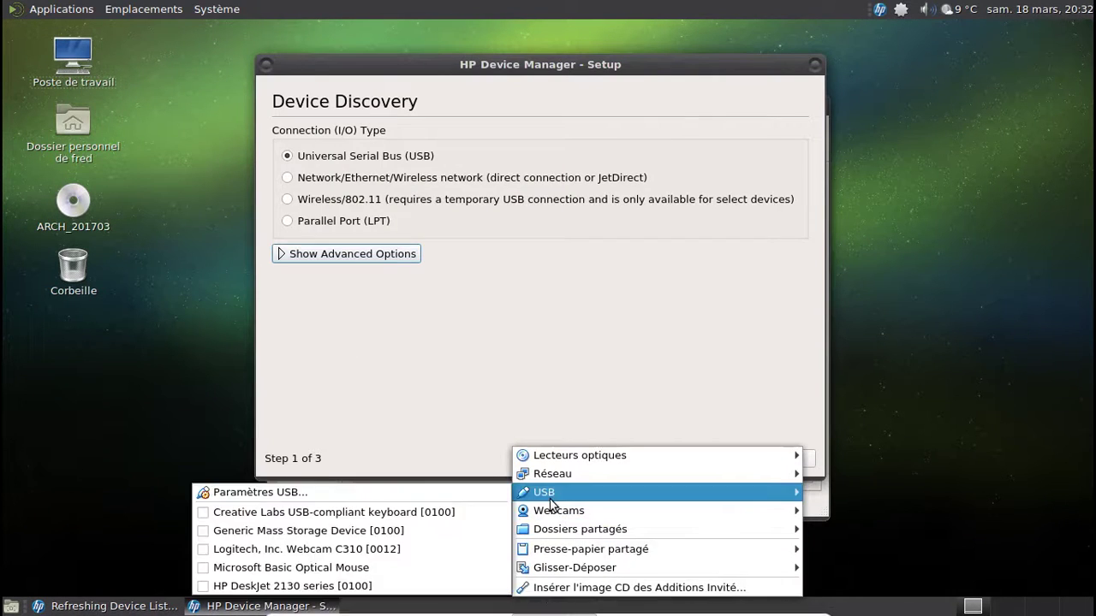
left_click(394, 587)
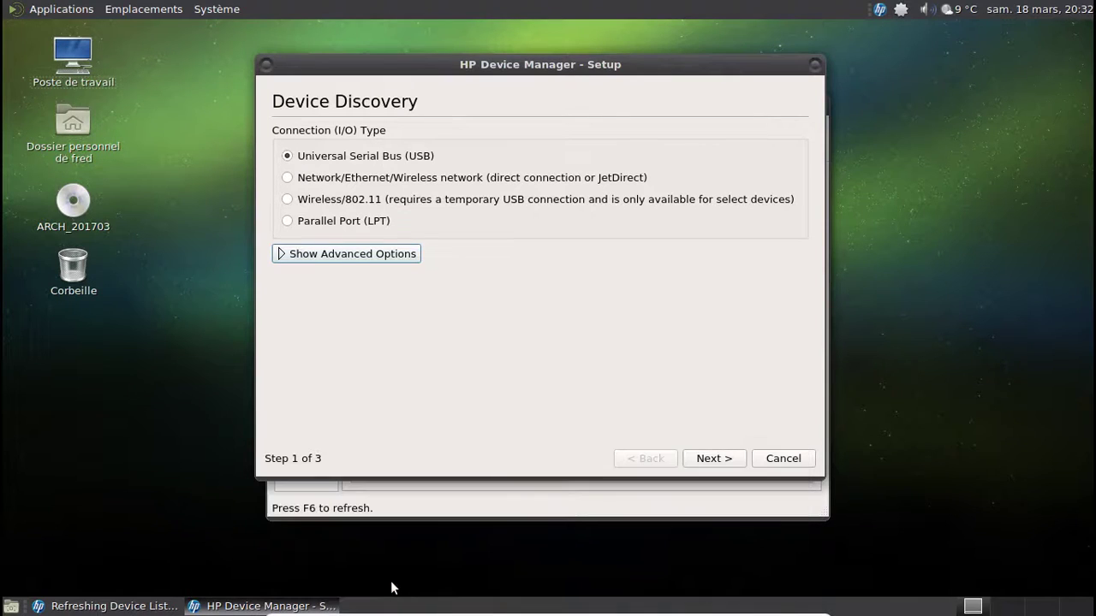
left_click(725, 468)
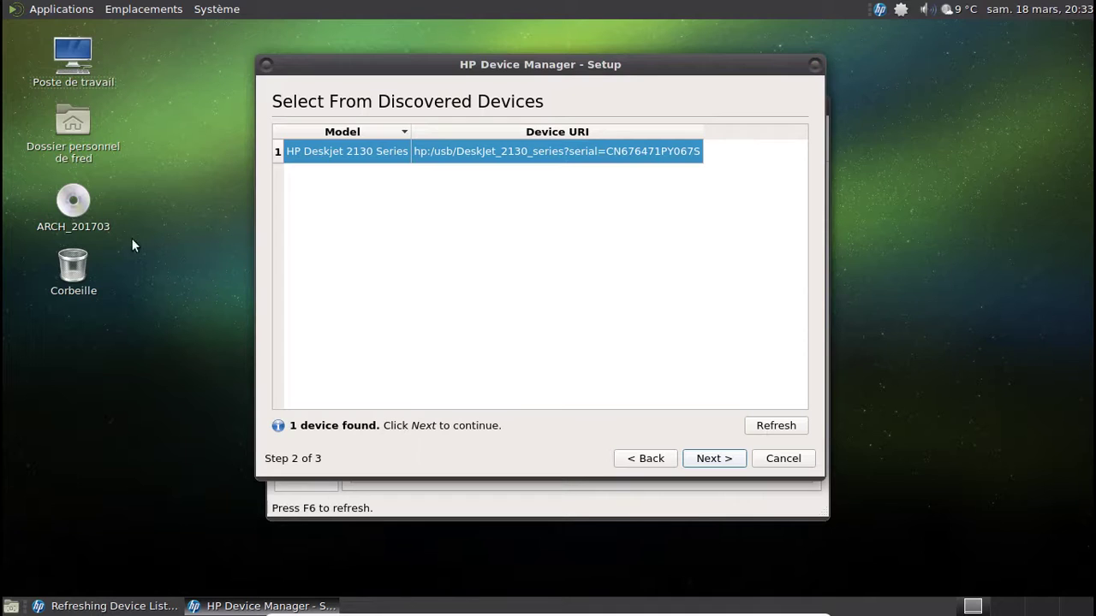
- Restart Setup Device and continue to the discovered HP Deskjet 2130 Series
left_click(47, 11)
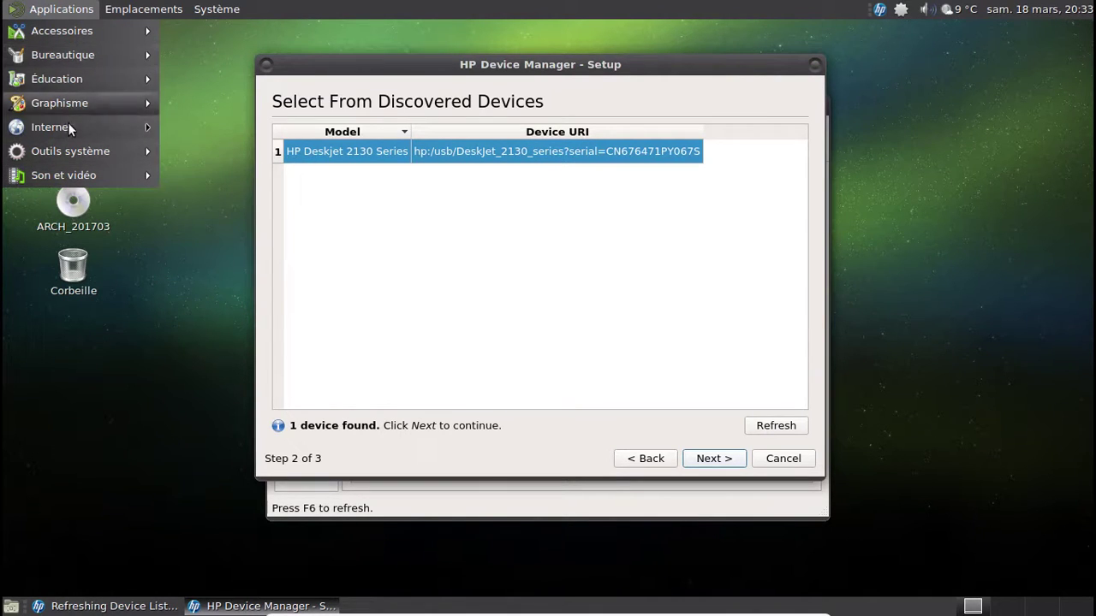
mouse_move(68, 151)
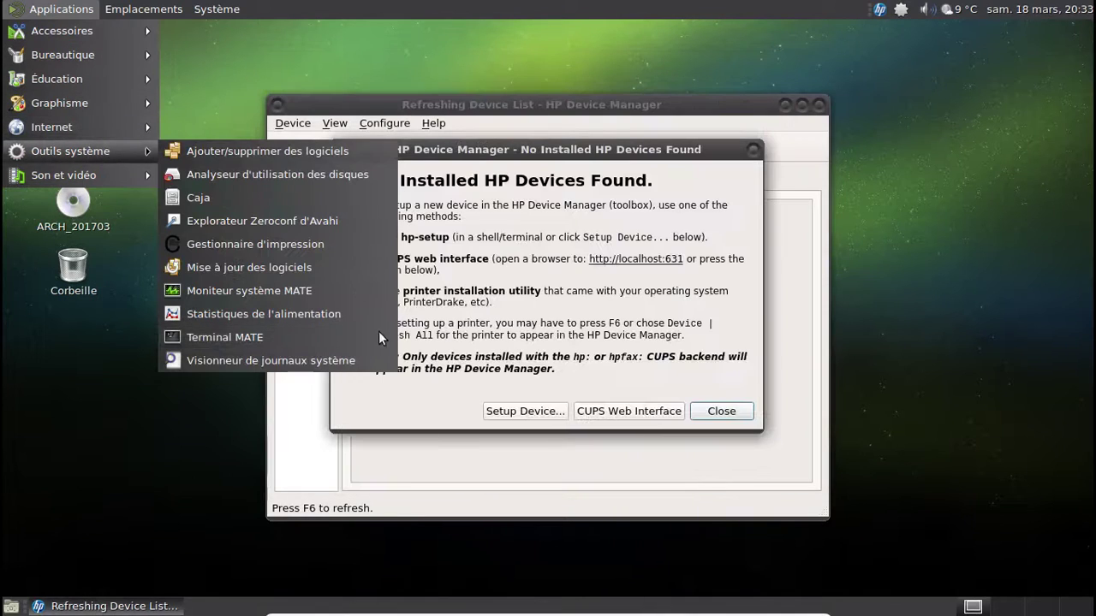
left_click(560, 423)
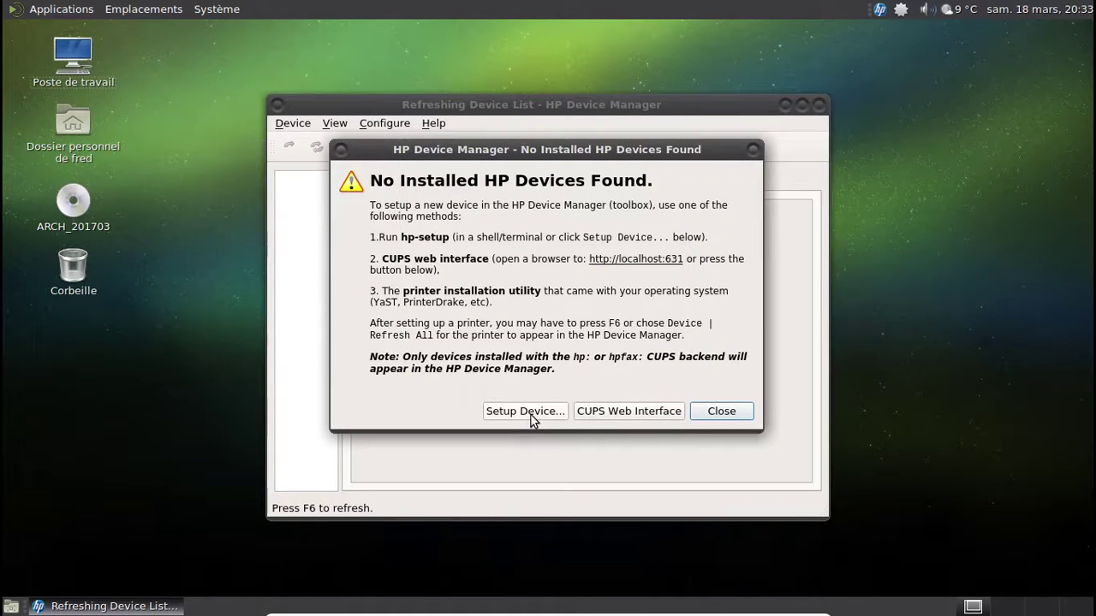
left_click(530, 415)
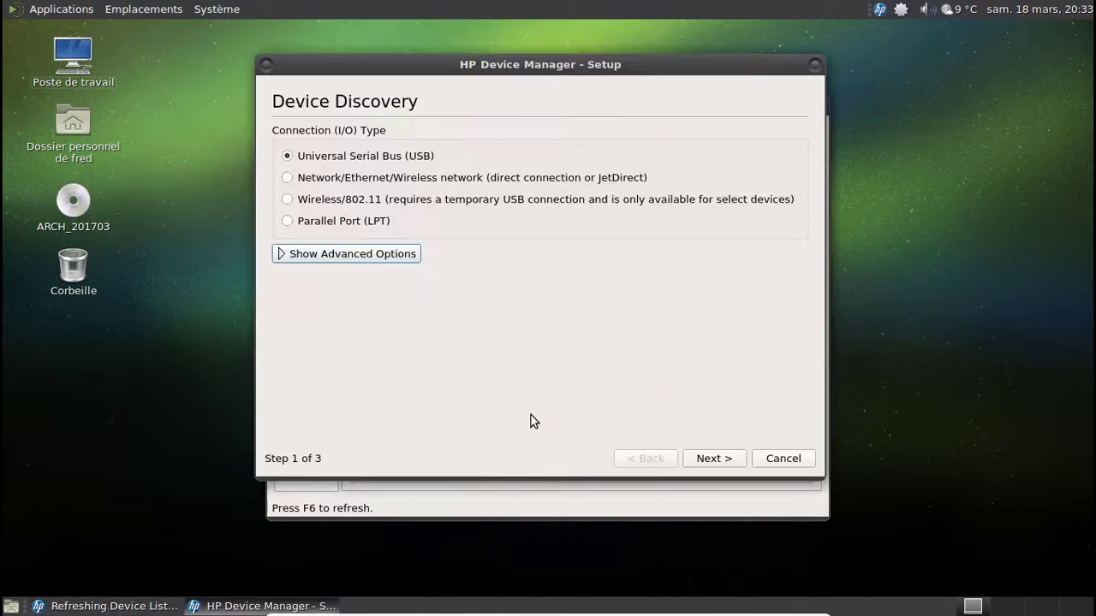
left_click(713, 458)
left_click(714, 458)
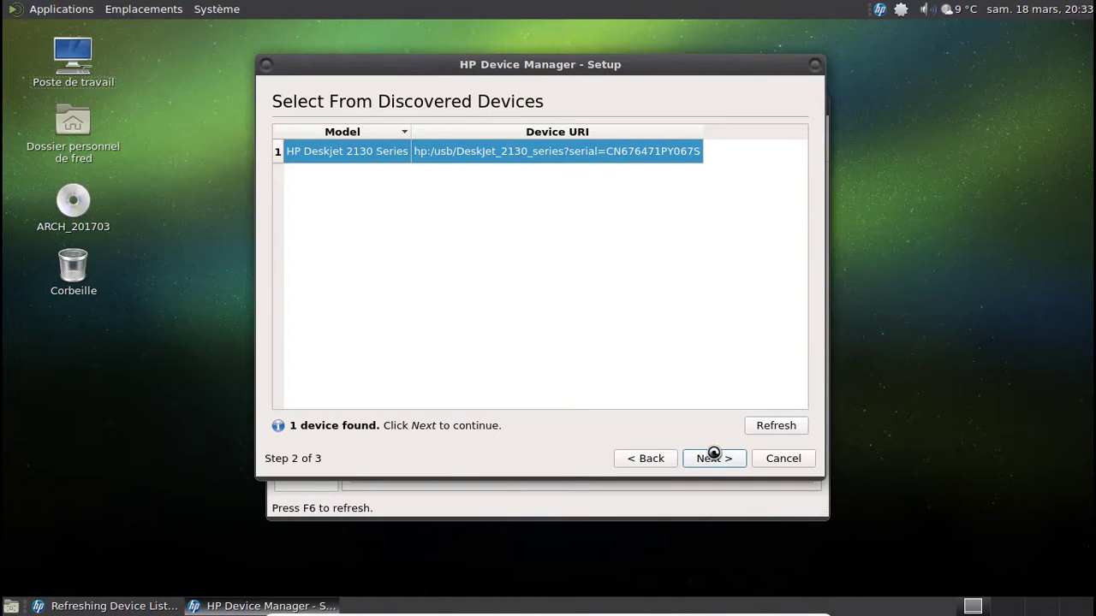
- Launch XSane, then return to the setup wizard and add the DeskJet_2130 printer
left_click(80, 10)
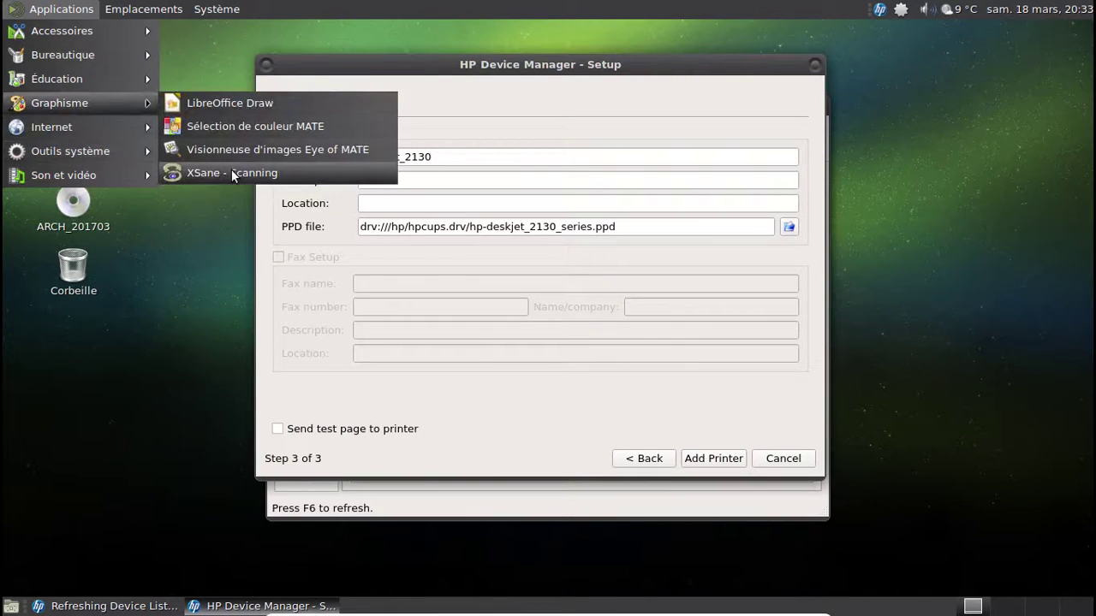
left_click(603, 364)
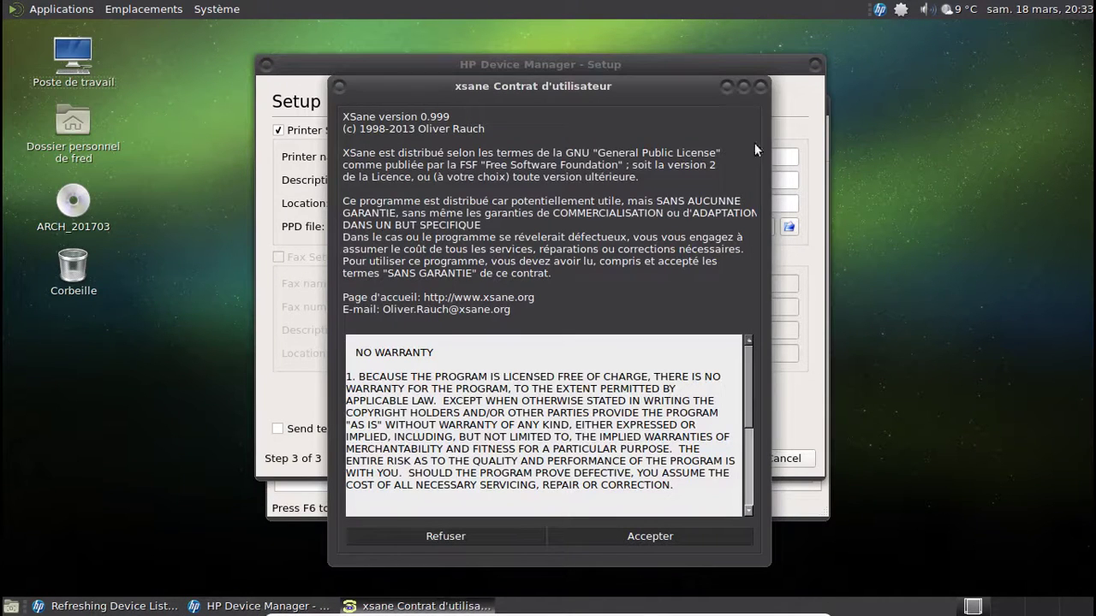
left_click(759, 446)
left_click(715, 461)
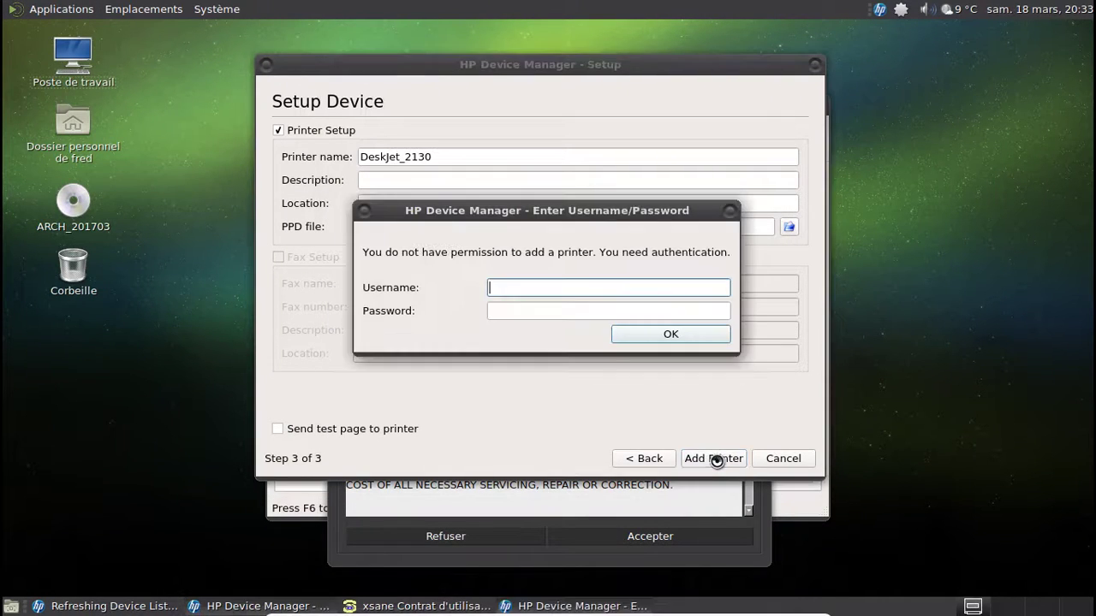
- Authenticate as root with the administrator password and accept XSane's licence with Accepter
type("root")
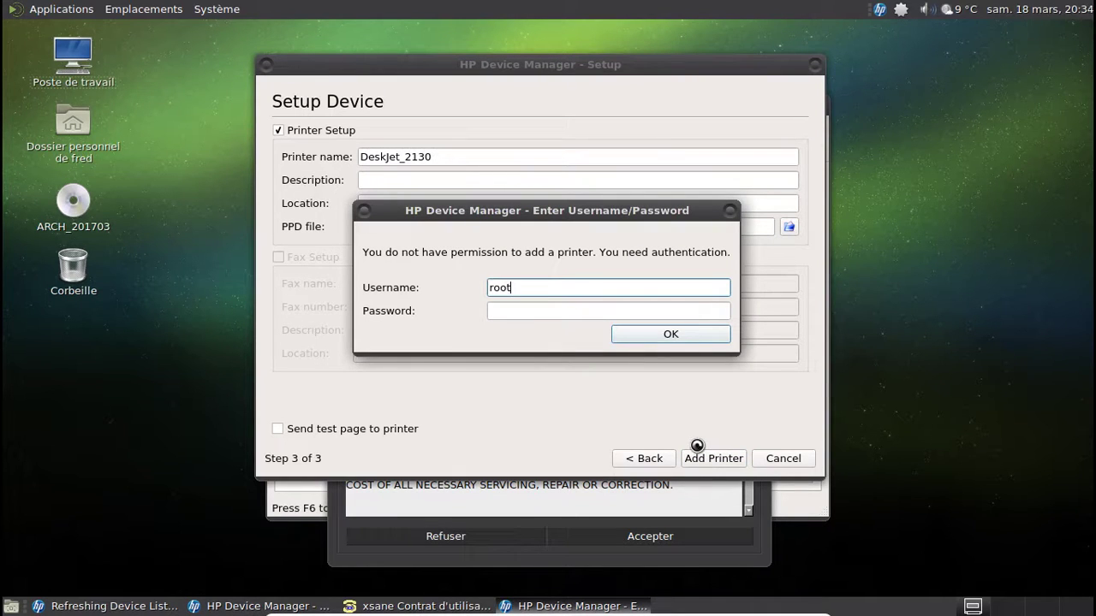
key("Tab")
type("r********")
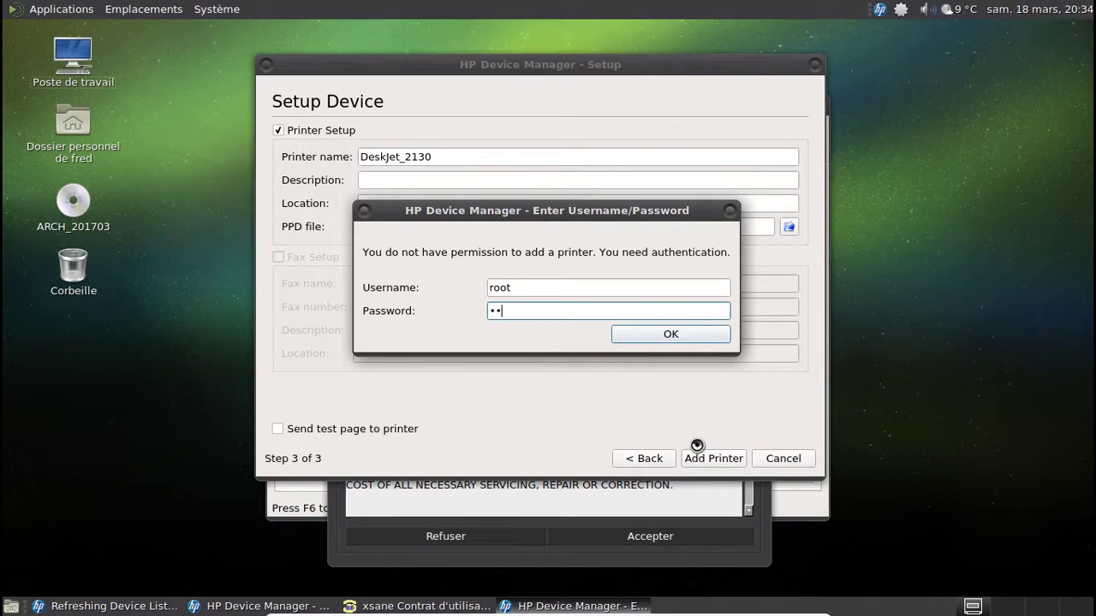
key("Return")
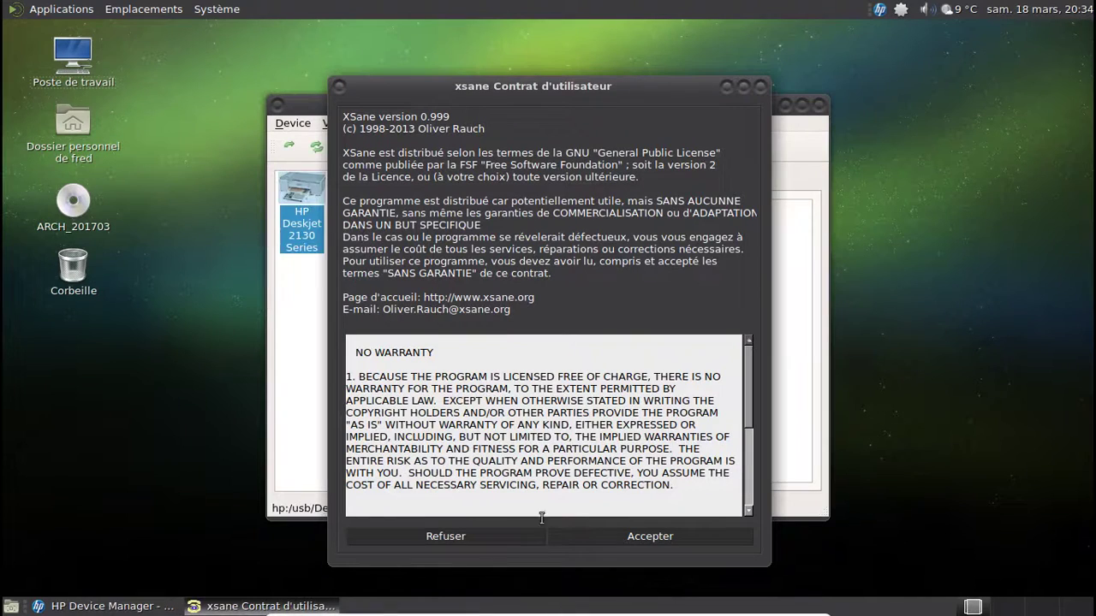
left_click(602, 539)
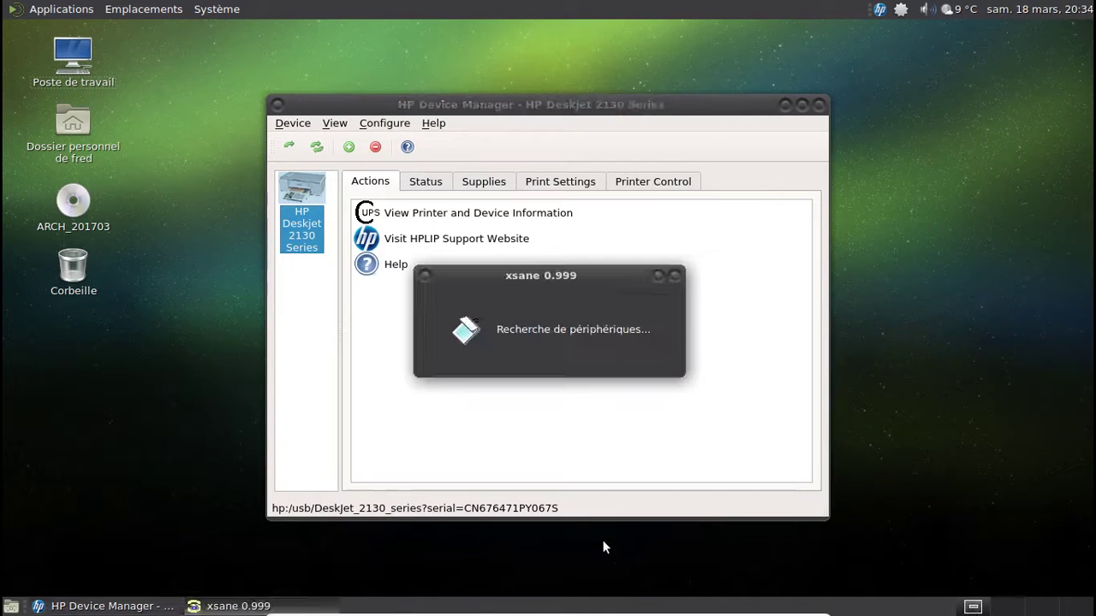
- Close HP Device Manager, move XSane's device search dialog up and dismiss the low-ink notice
left_click(820, 105)
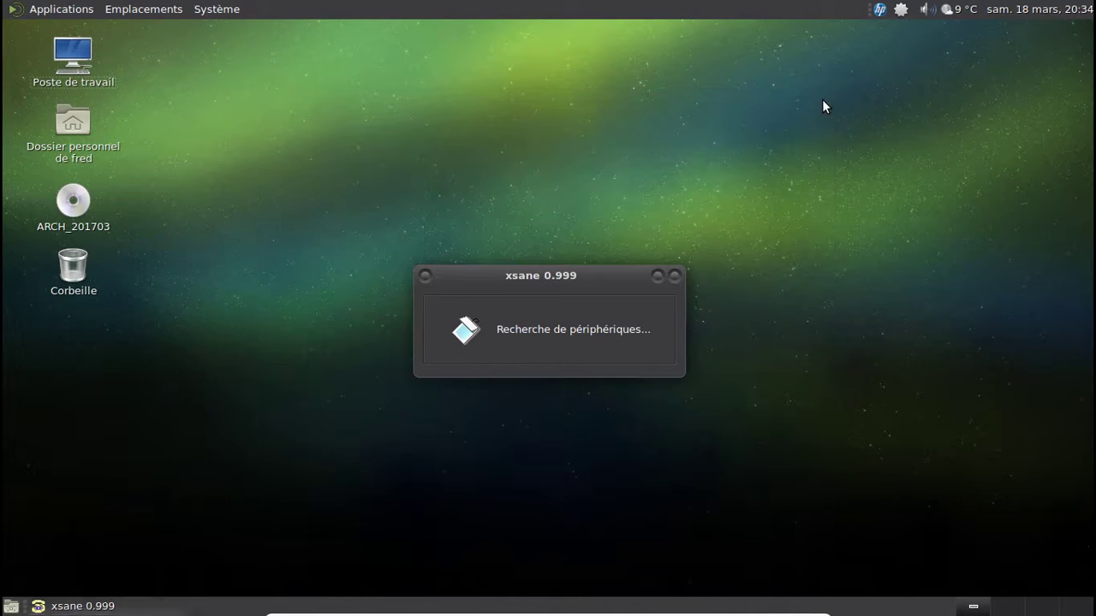
left_click_drag(586, 274, 590, 198)
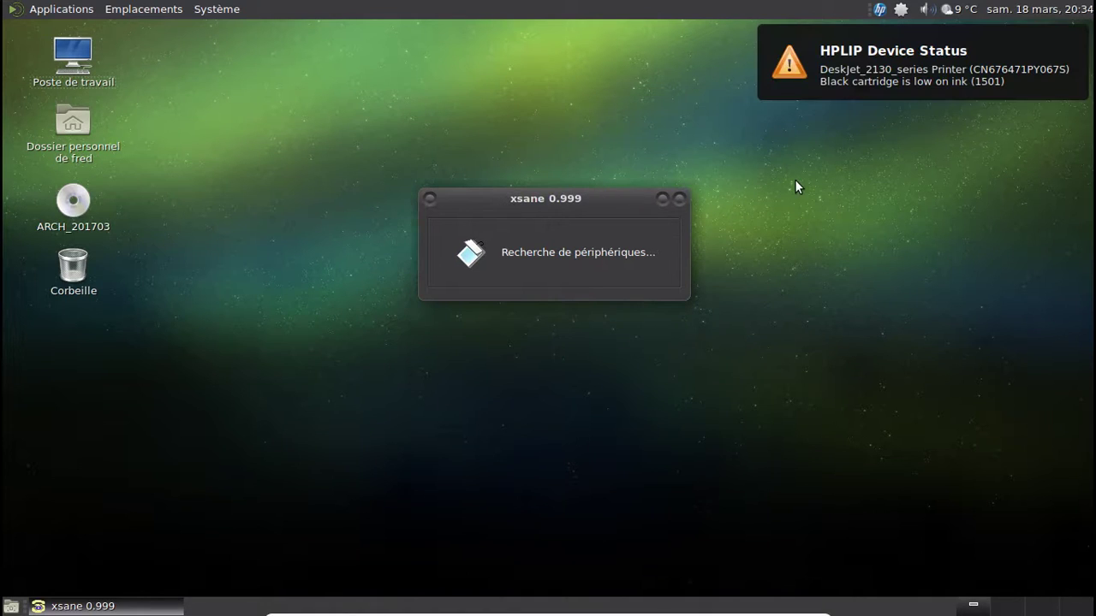
left_click(932, 72)
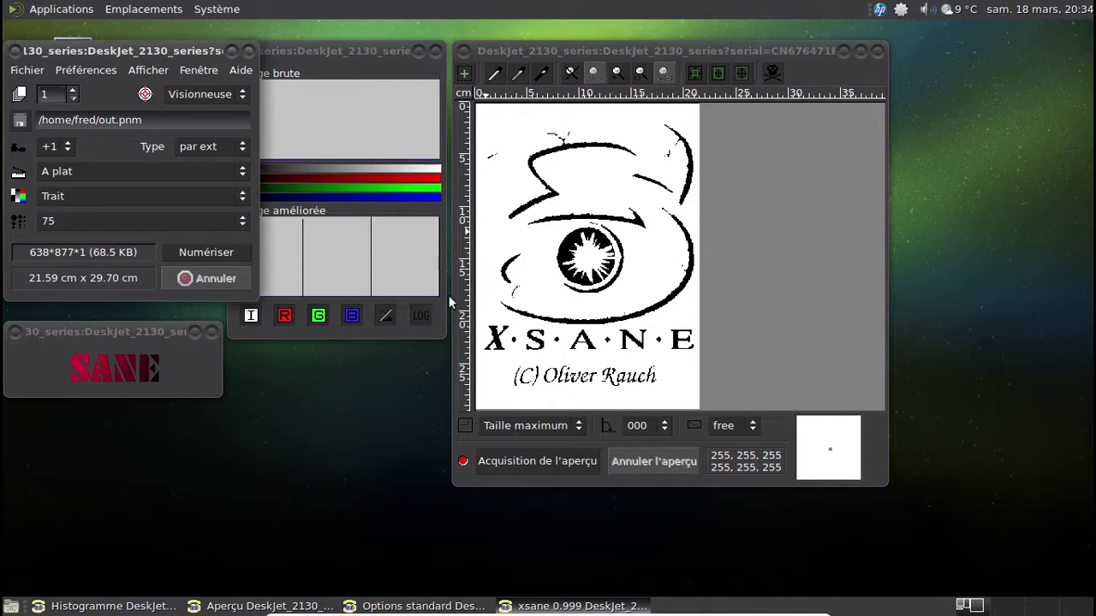
- Change the output filename to out.png and set Couleur mode at 100 dpi
left_click(168, 121)
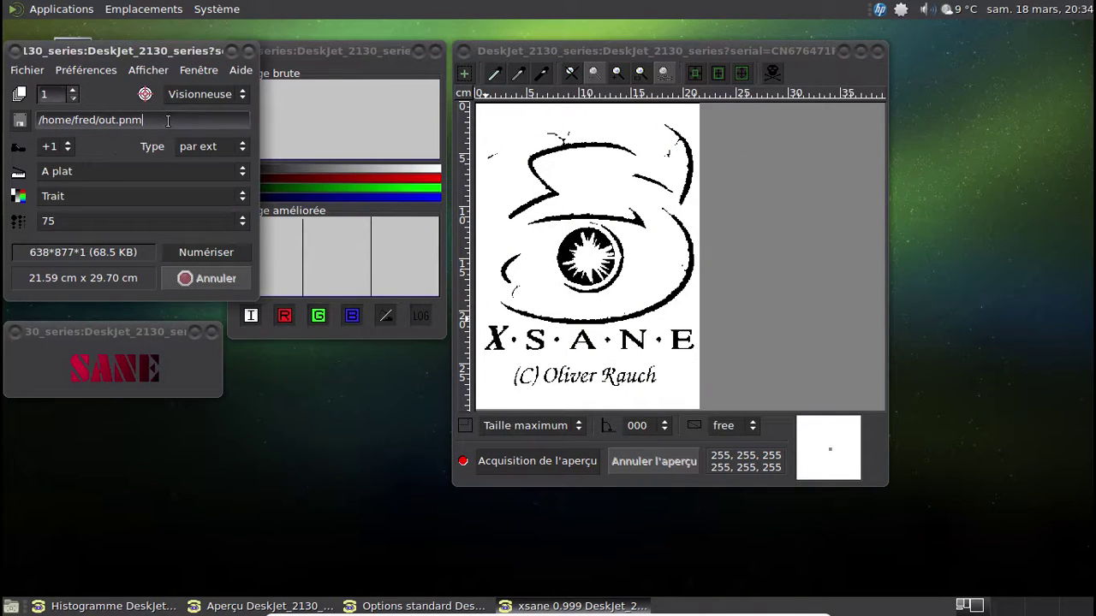
key("BackSpace")
type("g")
left_click(121, 191)
left_click(71, 229)
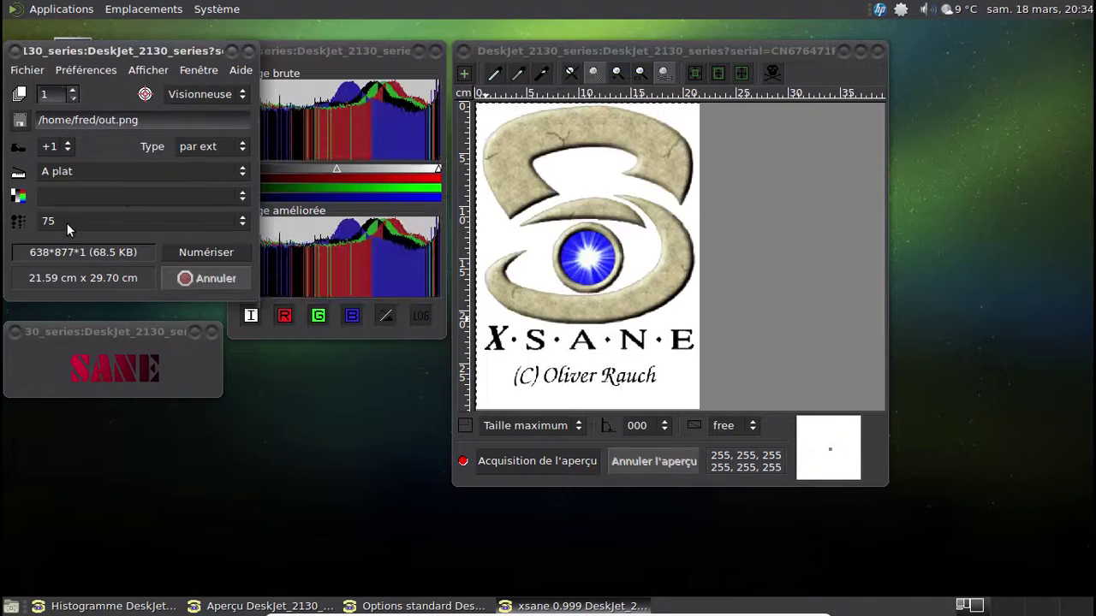
left_click(82, 245)
left_click(72, 262)
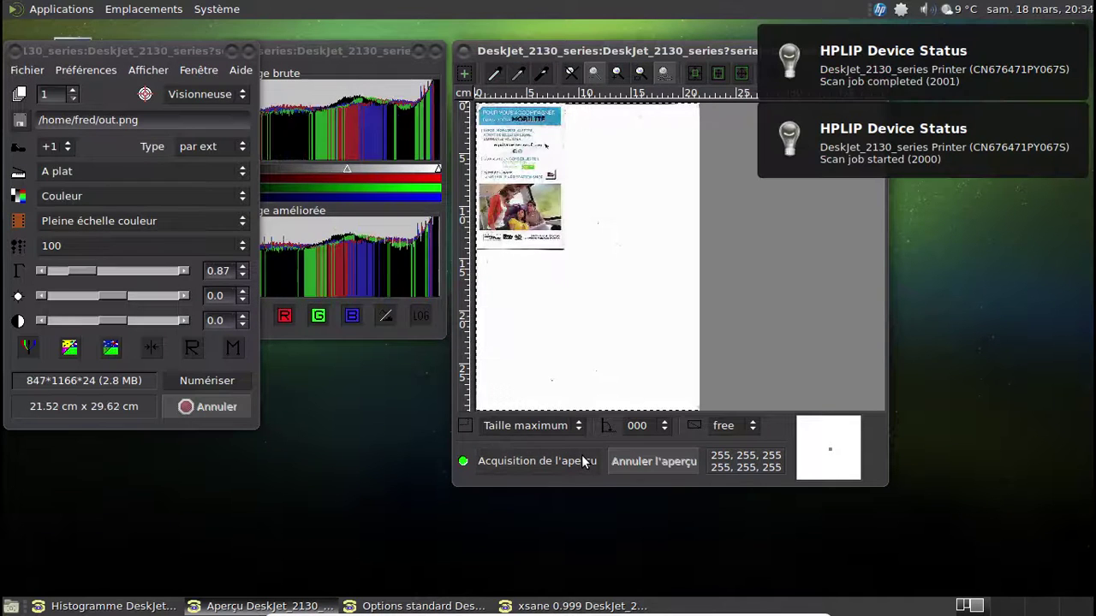
- Select just the flyer area in the preview and scan it with Numériser
left_click(1057, 118)
left_click(1067, 58)
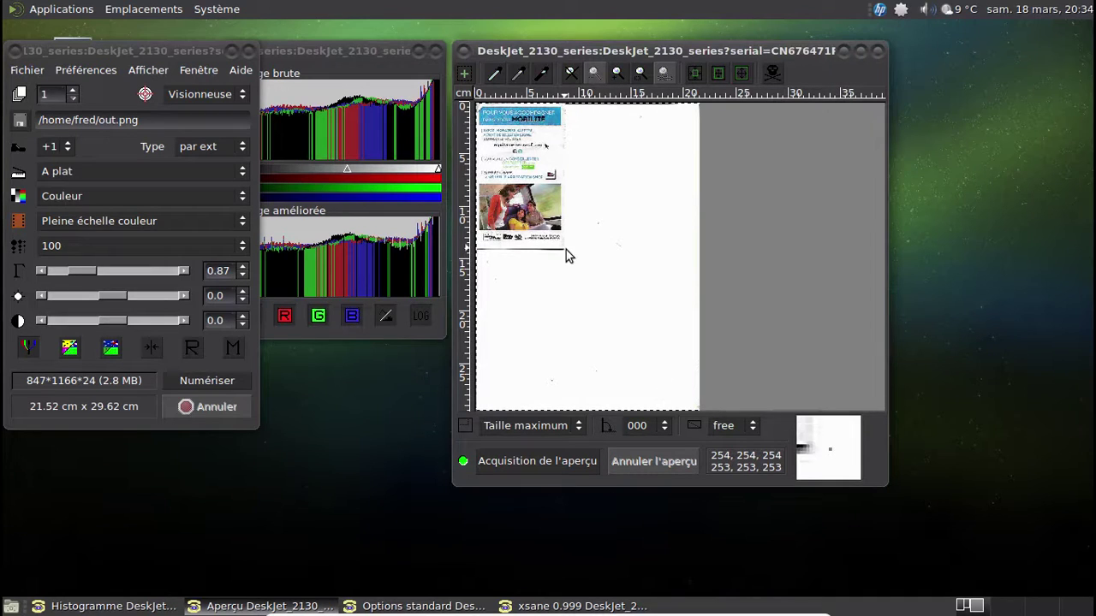
left_click_drag(566, 250, 477, 106)
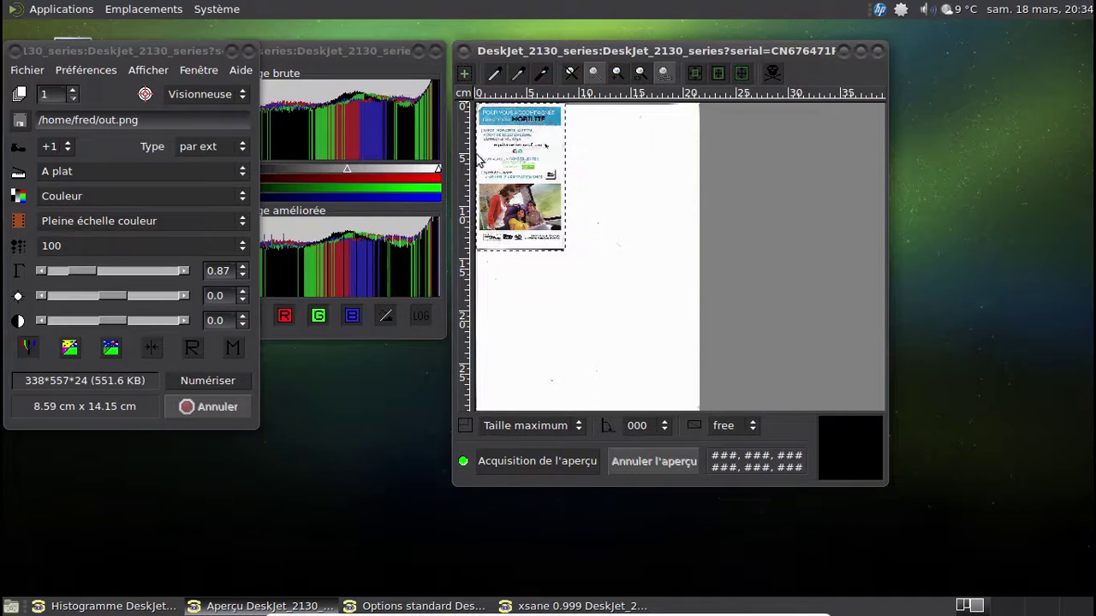
left_click(189, 383)
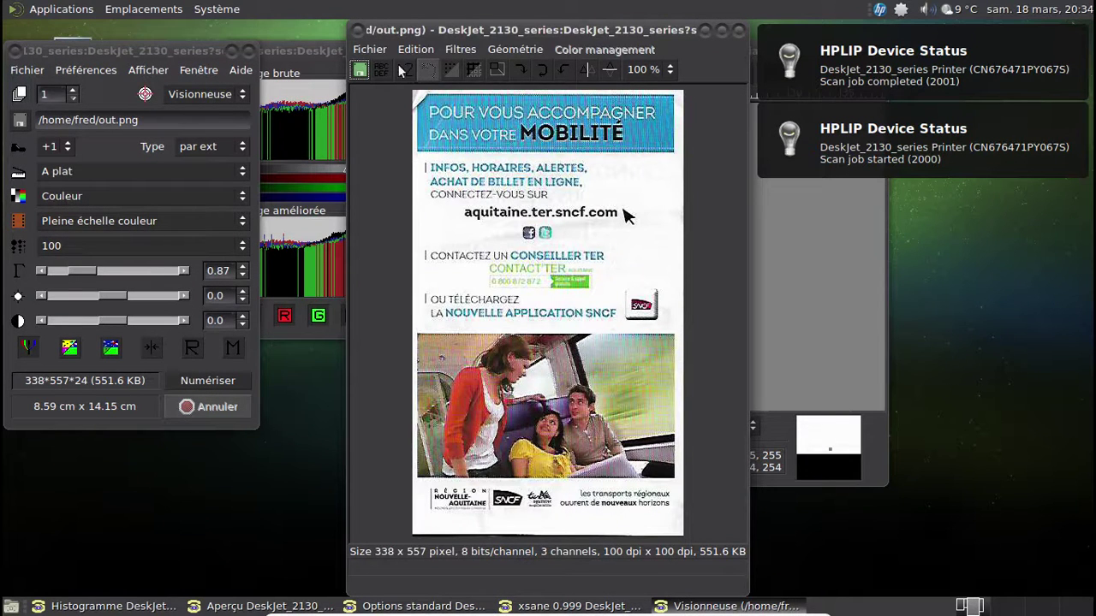
- Save the scan as out.png from the viewer, then close the viewer and quit XSane
left_click(360, 68)
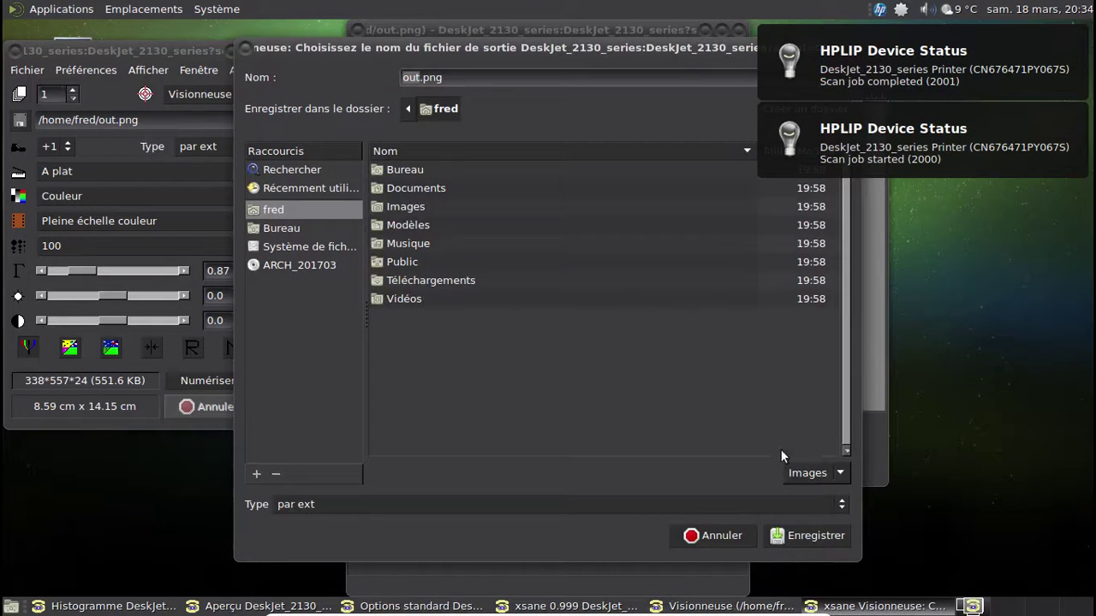
left_click(808, 537)
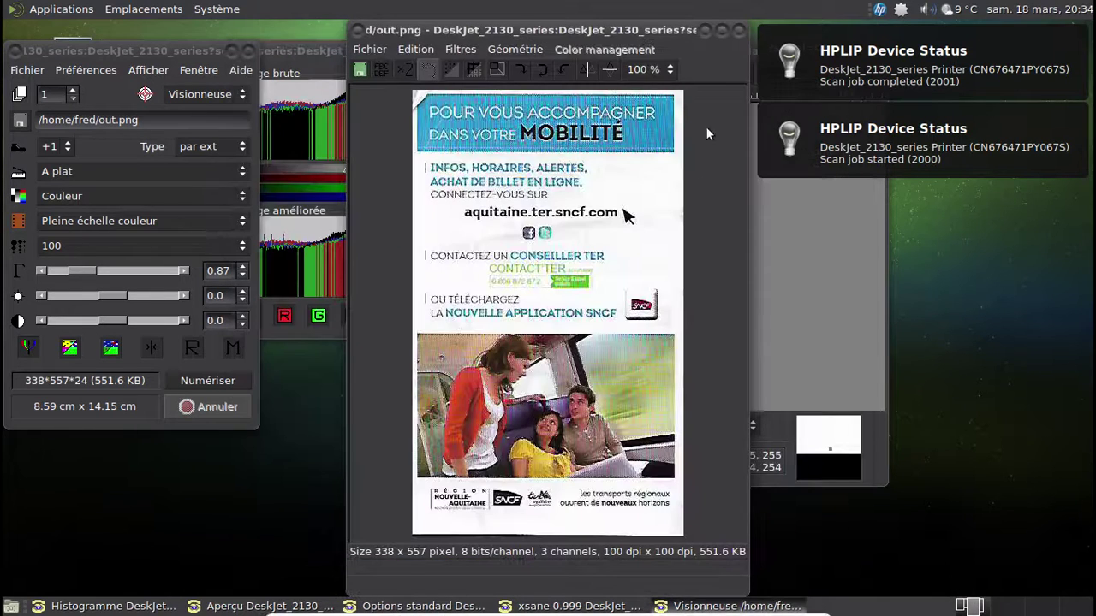
left_click(736, 31)
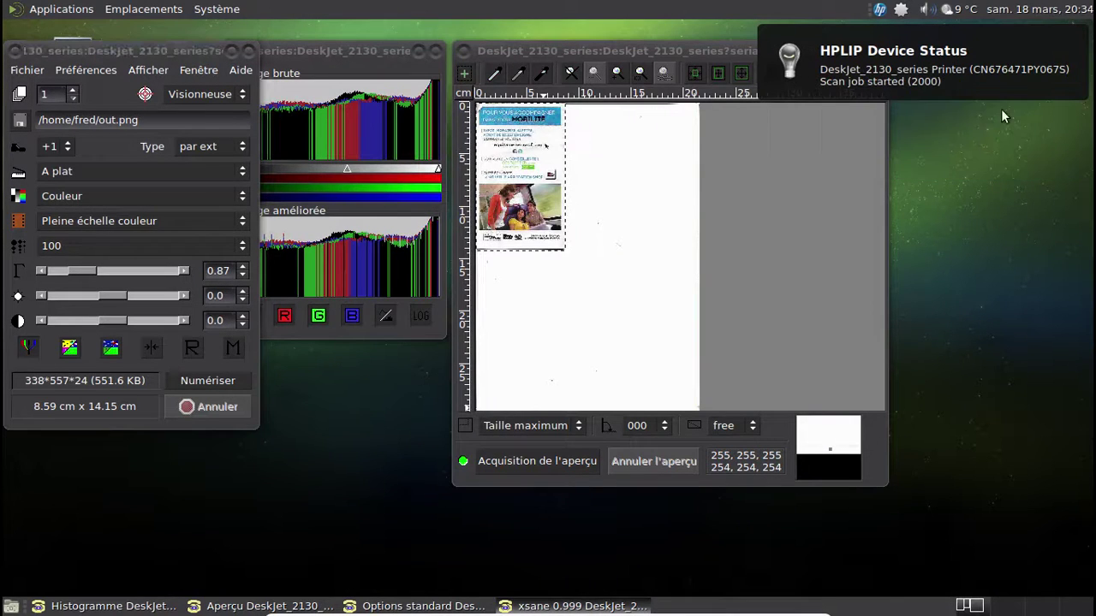
left_click(1039, 58)
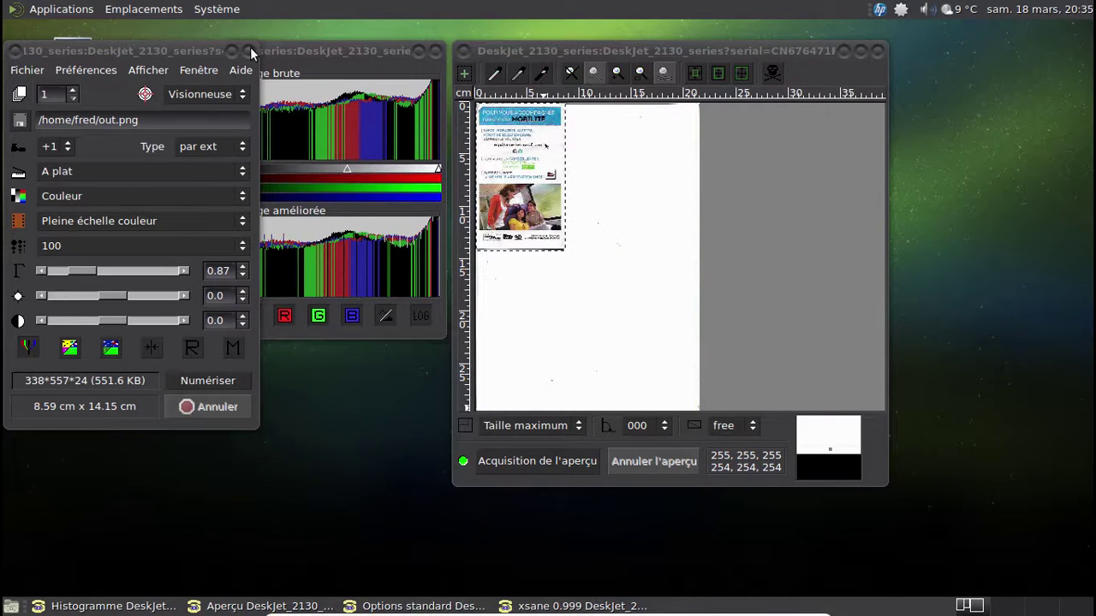
left_click(249, 50)
left_click(120, 10)
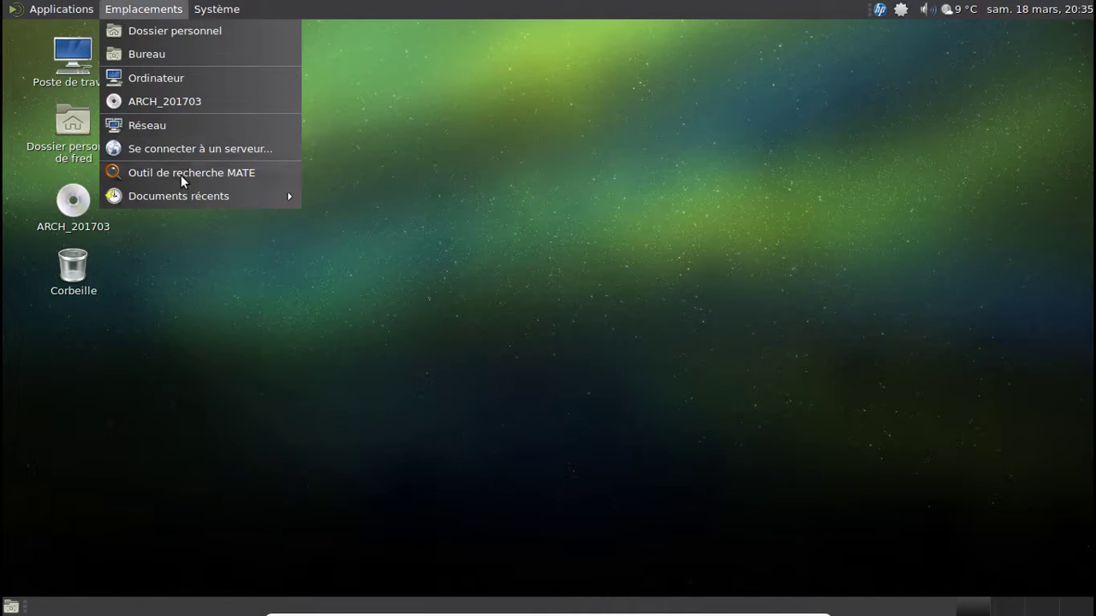
- Empty the recent documents list via Documents récents > Effacer la liste, confirming with Vider
mouse_move(207, 197)
left_click(323, 217)
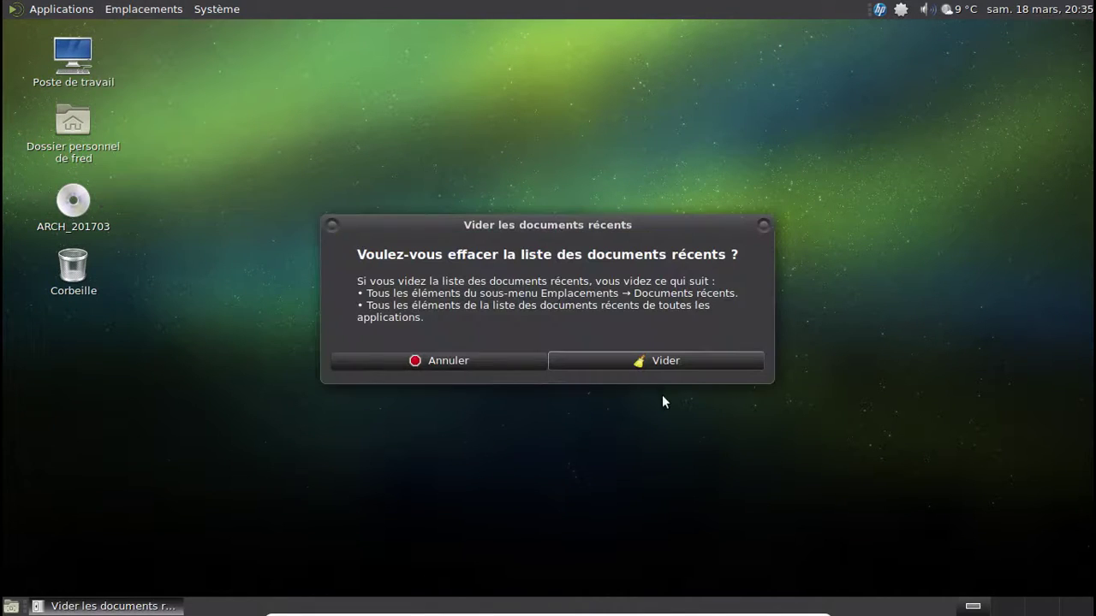
left_click(666, 360)
- Open the home folder to confirm out.png is there, then close it
left_click(81, 133)
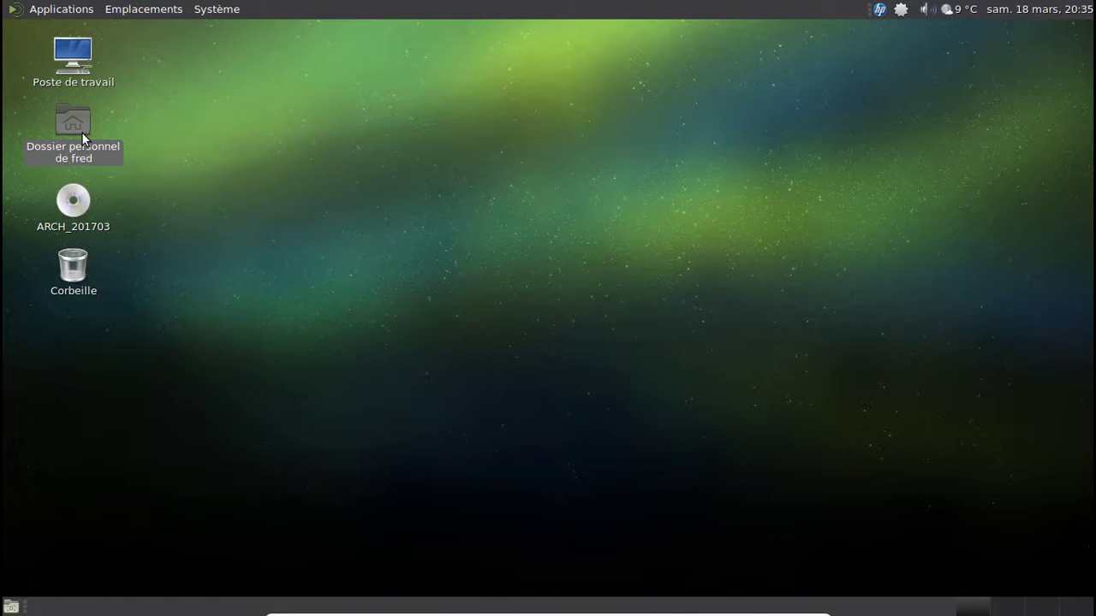
double_click(81, 132)
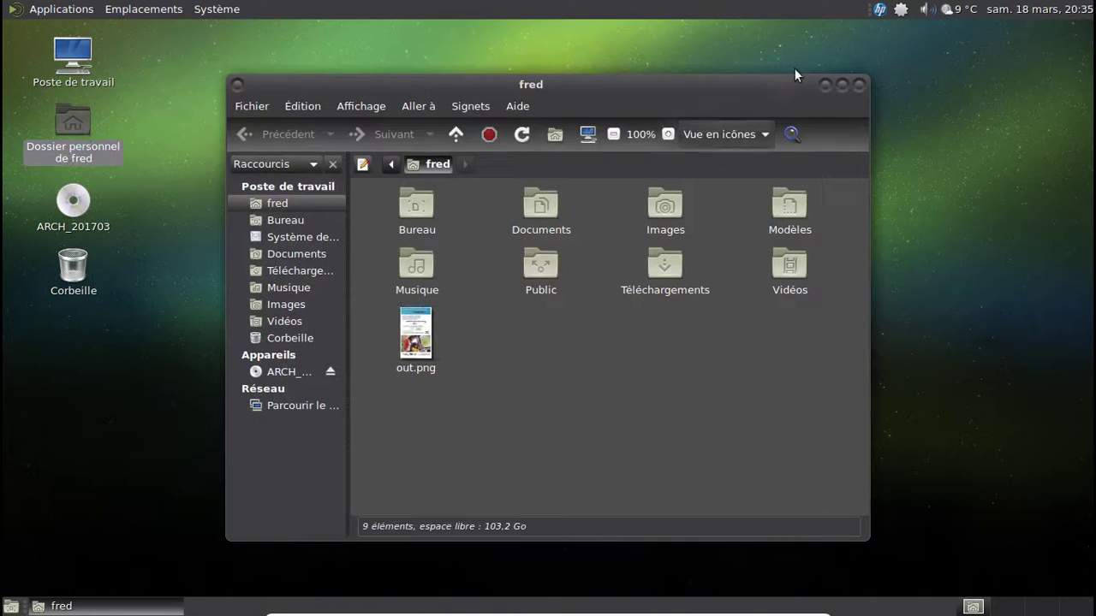
left_click(857, 85)
- Look through the Places and Applications menus and dismiss them, leaving the plain desktop
left_click(158, 10)
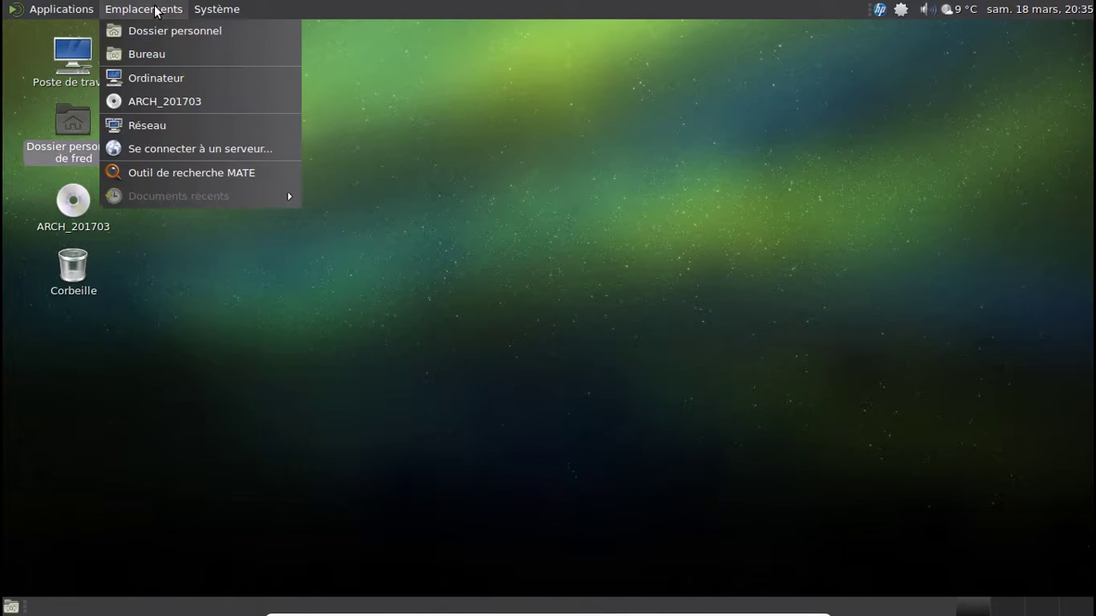
left_click(623, 12)
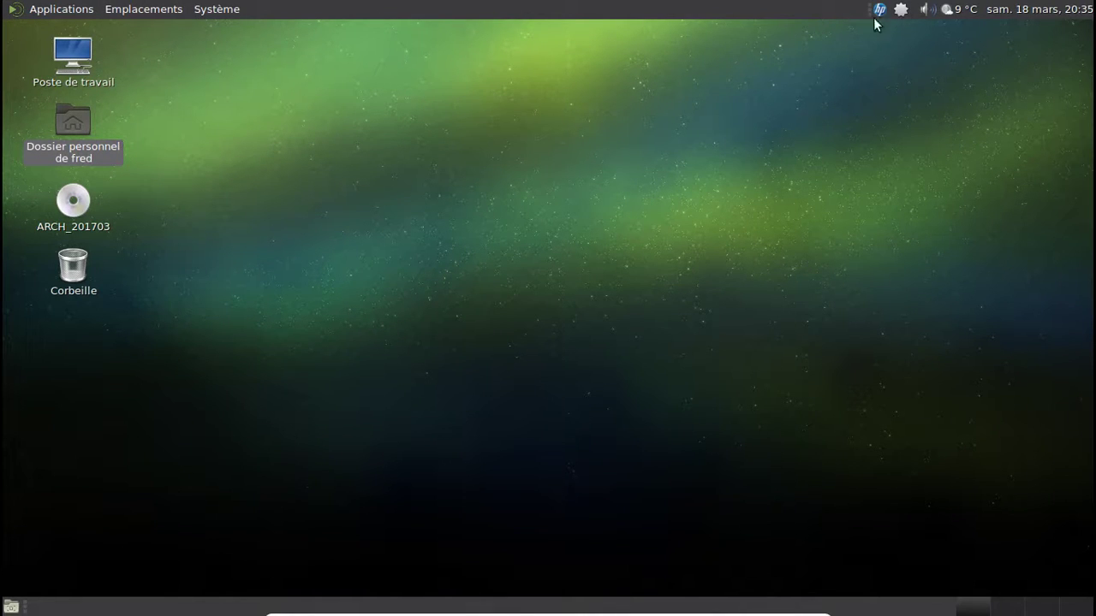
left_click(42, 9)
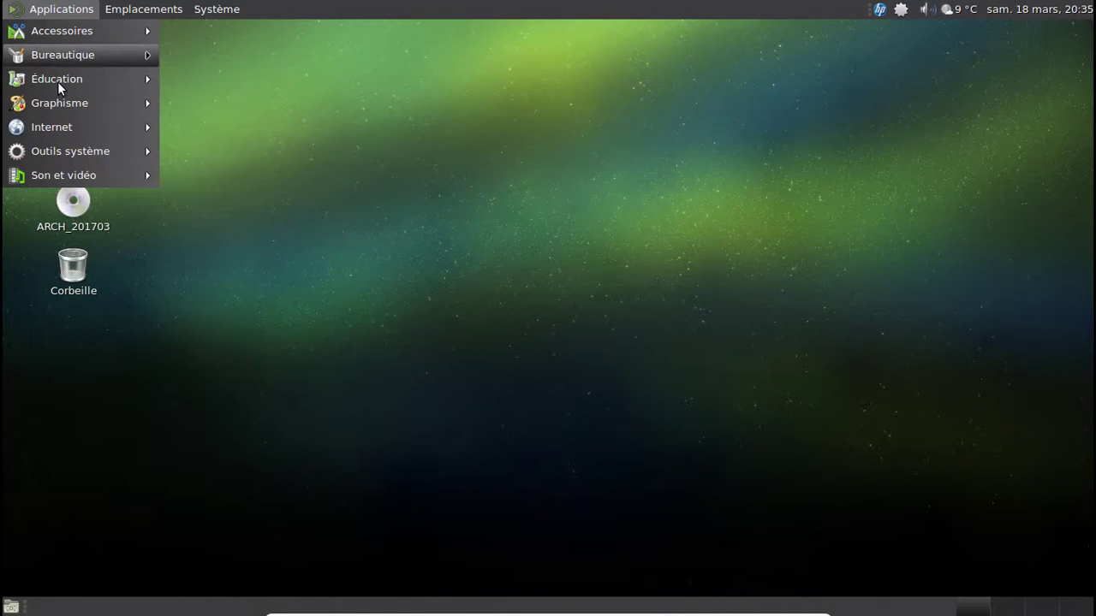
mouse_move(56, 106)
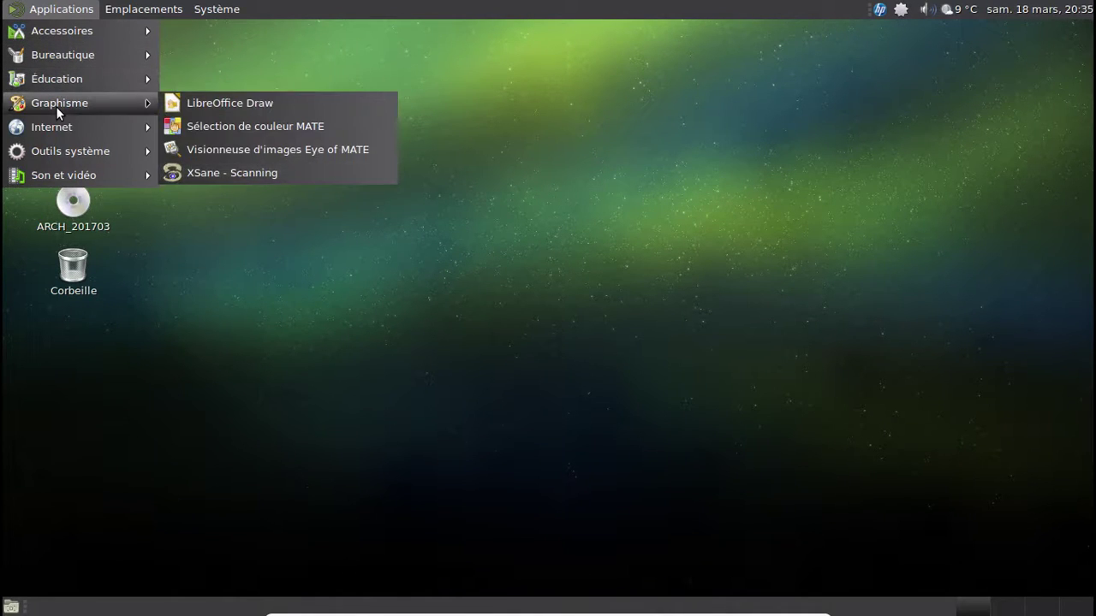
mouse_move(53, 136)
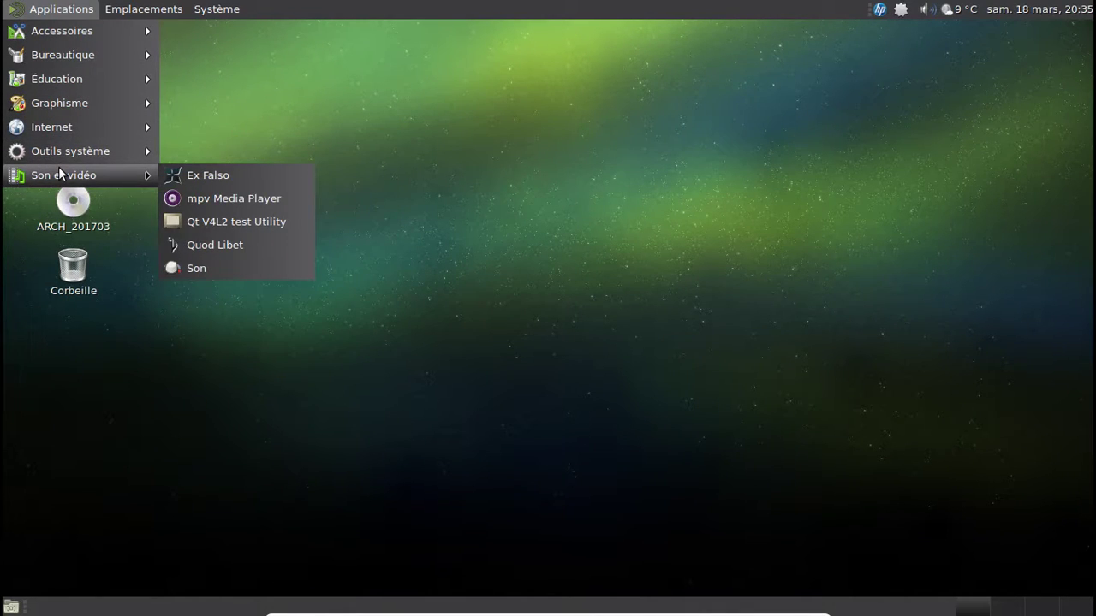
left_click(310, 98)
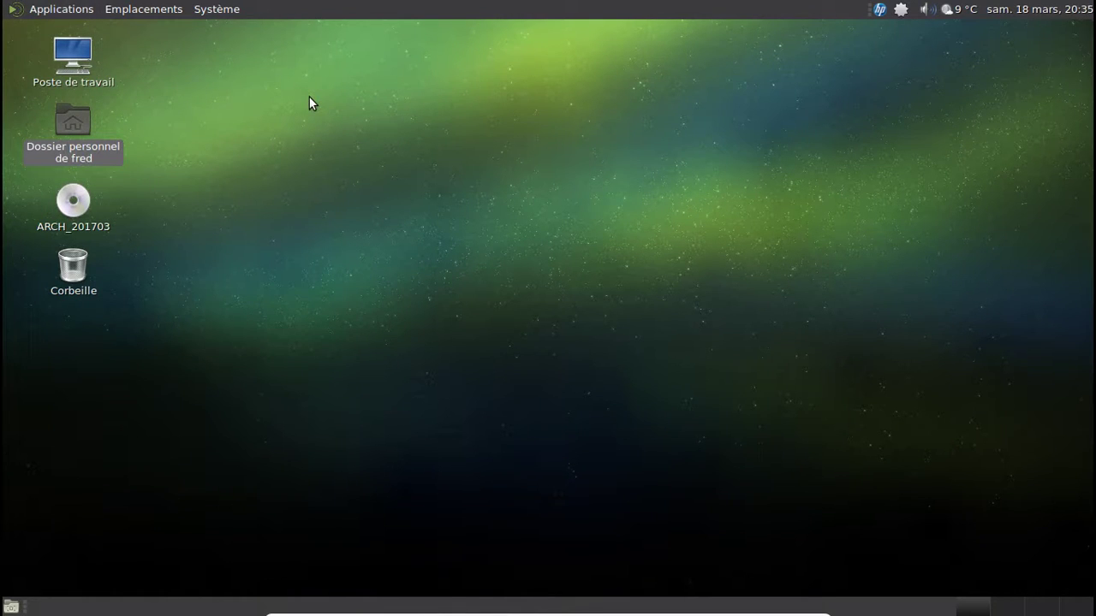
- Choose Système > Éteindre... and confirm Éteindre in the shutdown dialog
left_click(231, 17)
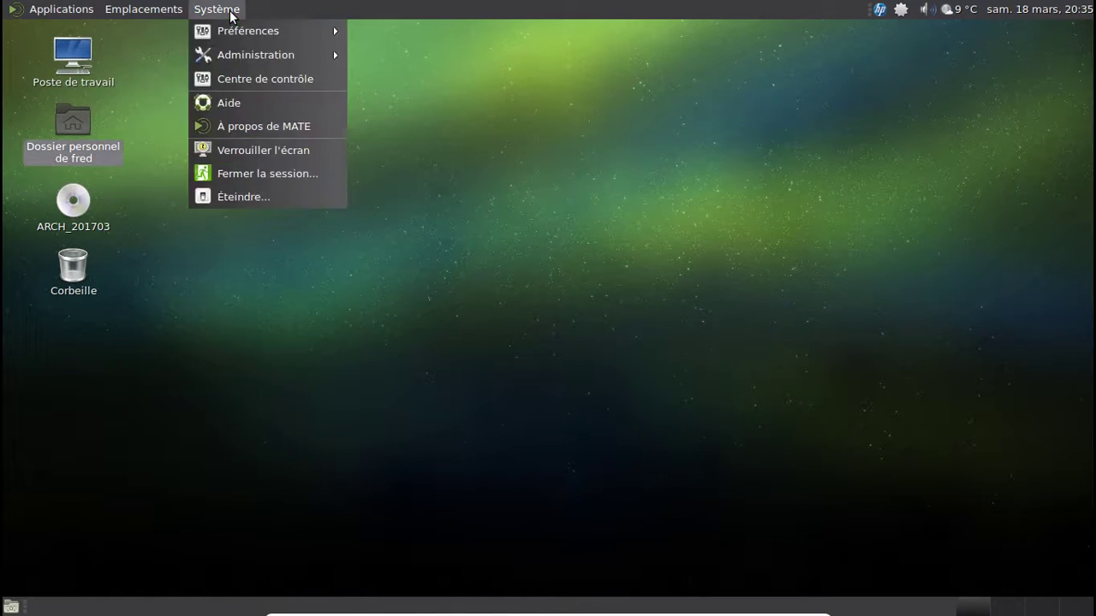
left_click(232, 15)
left_click(232, 12)
left_click(238, 190)
left_click(664, 384)
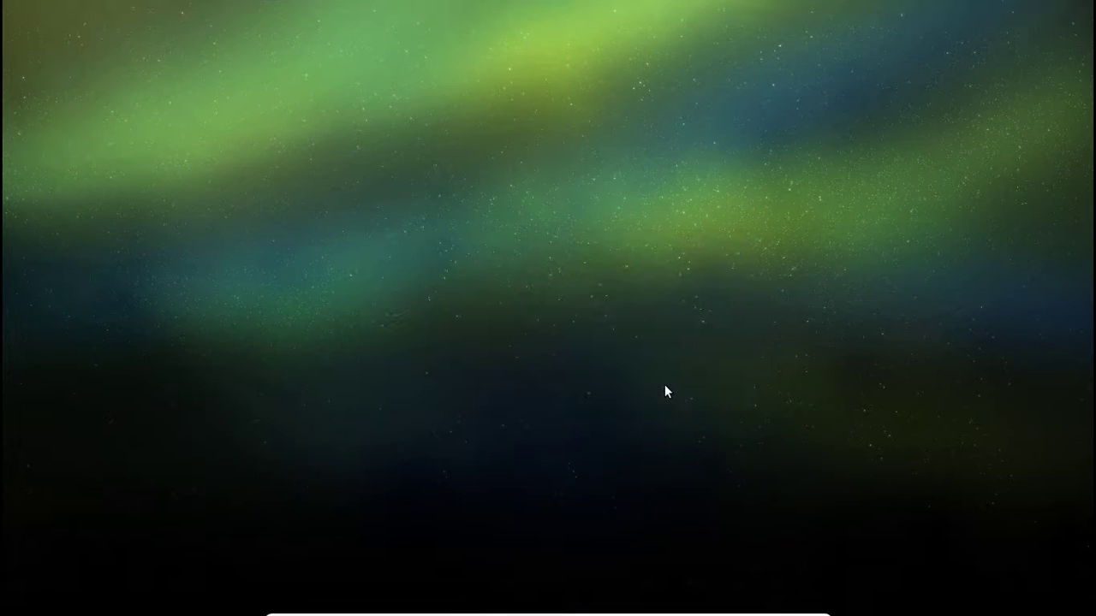